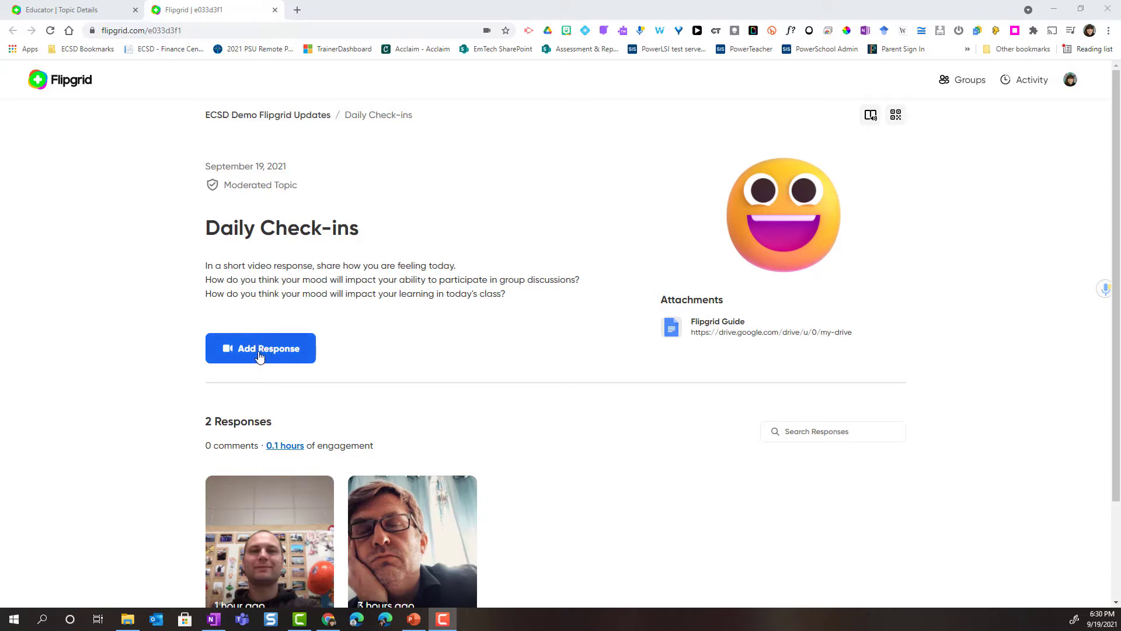
- Start a Daily Check-ins response and move its prompt panel left of the camera view
left_click(260, 353)
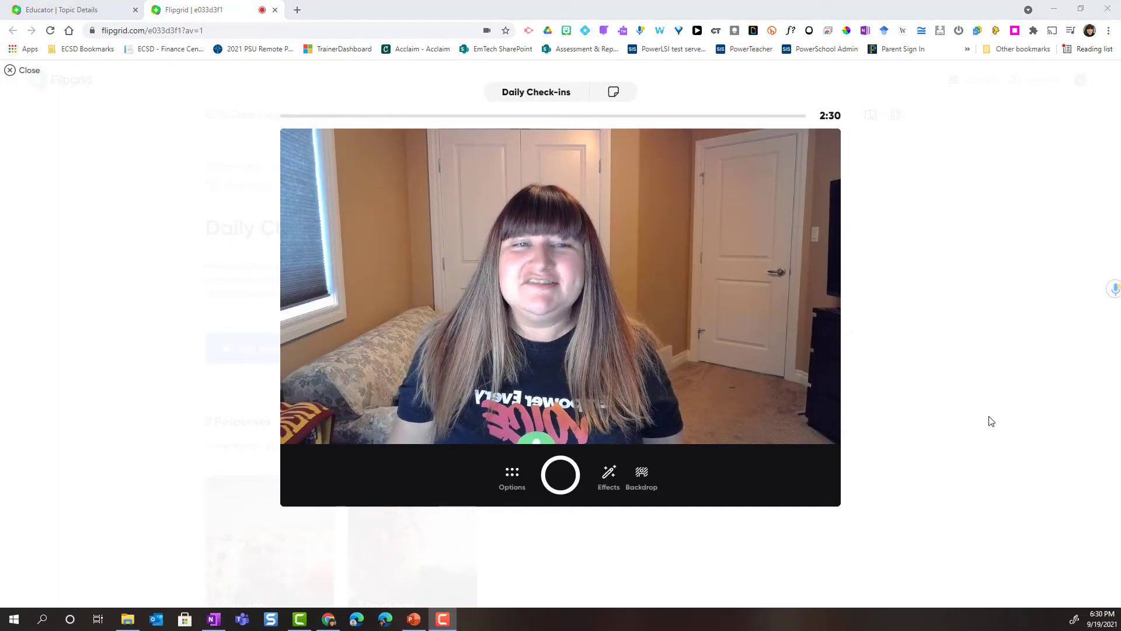
left_click(543, 99)
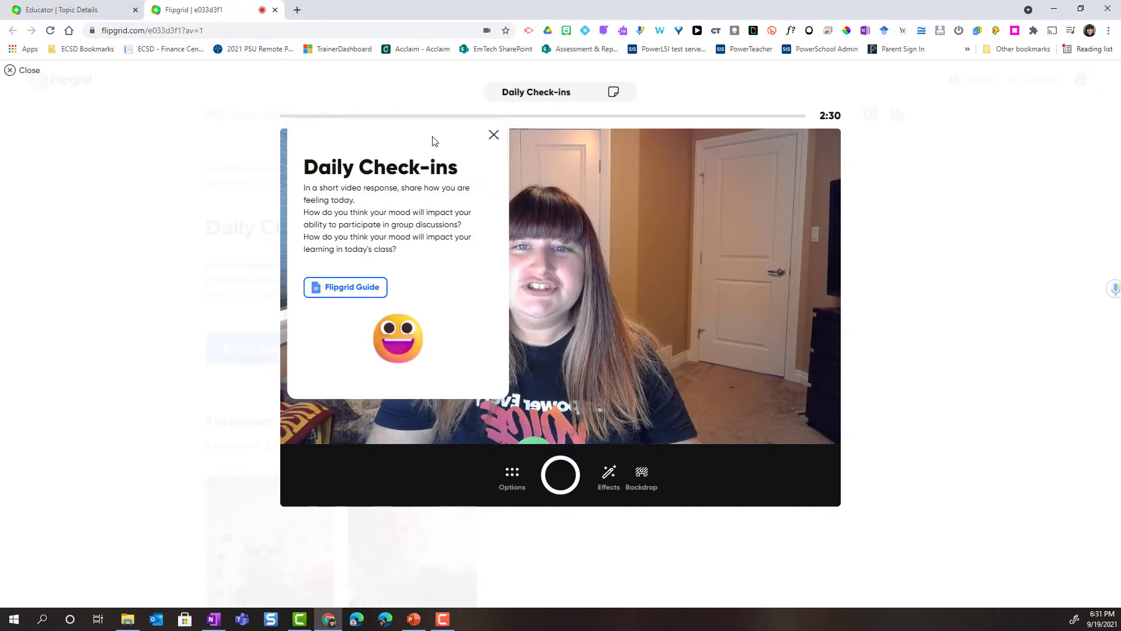
left_click_drag(432, 142, 290, 164)
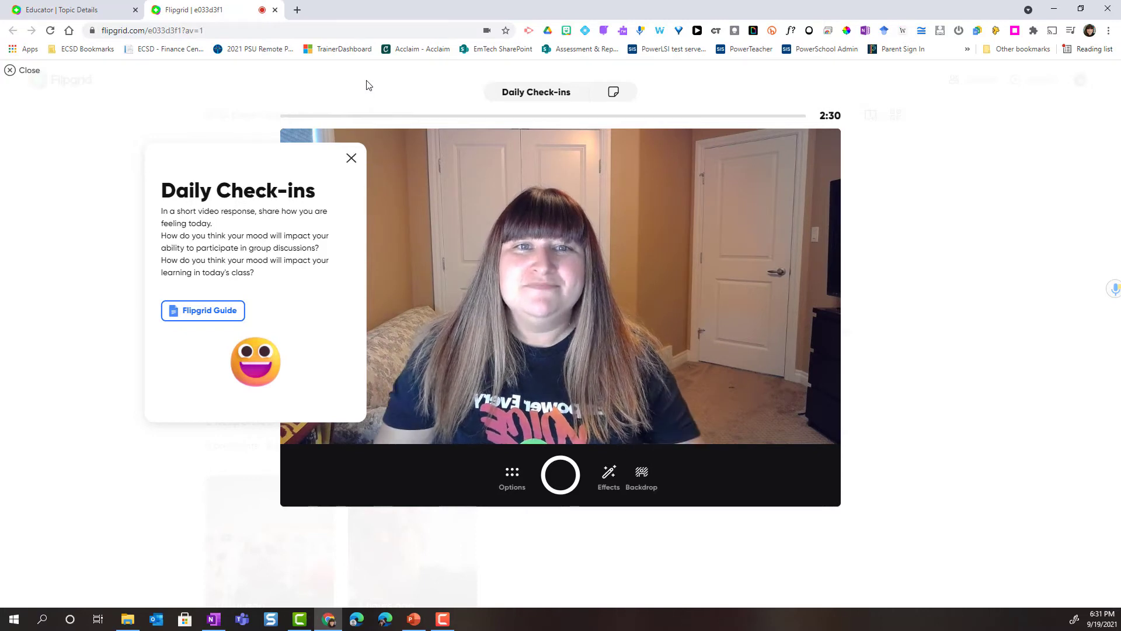
- Add a first sticky note at the right edge, nudging the prompt panel further left
left_click(614, 94)
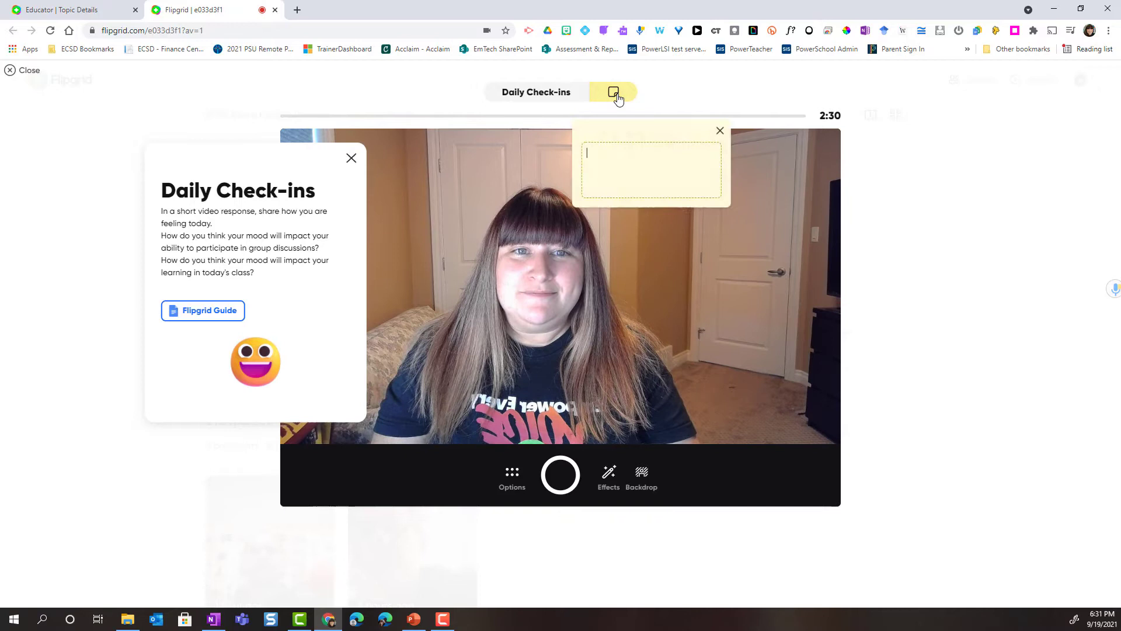
left_click_drag(618, 120, 663, 125)
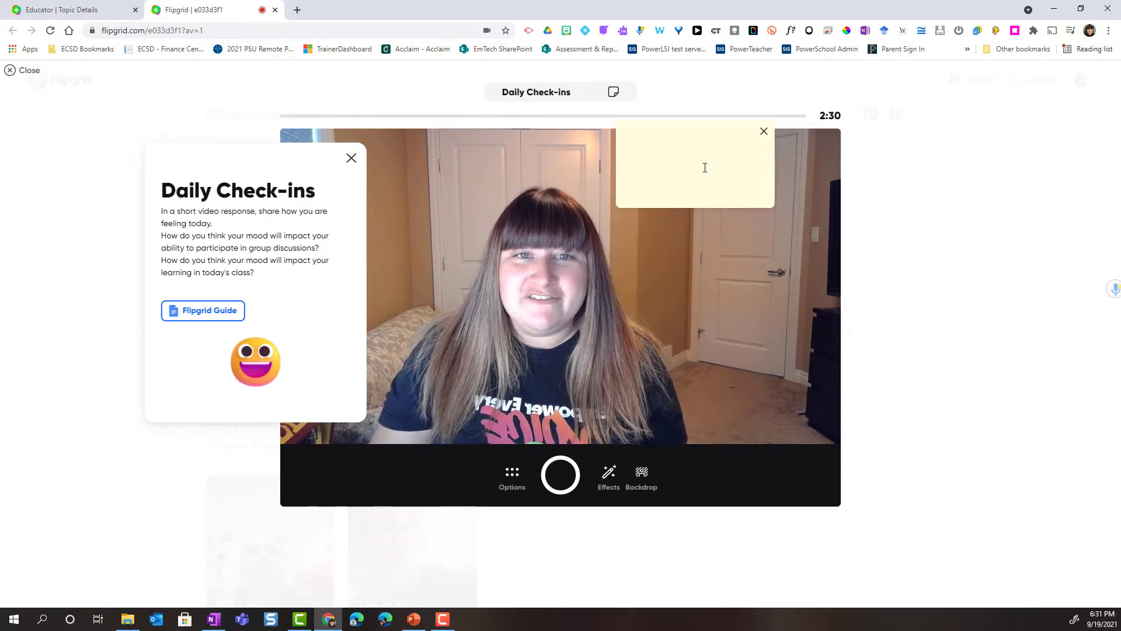
left_click(676, 152)
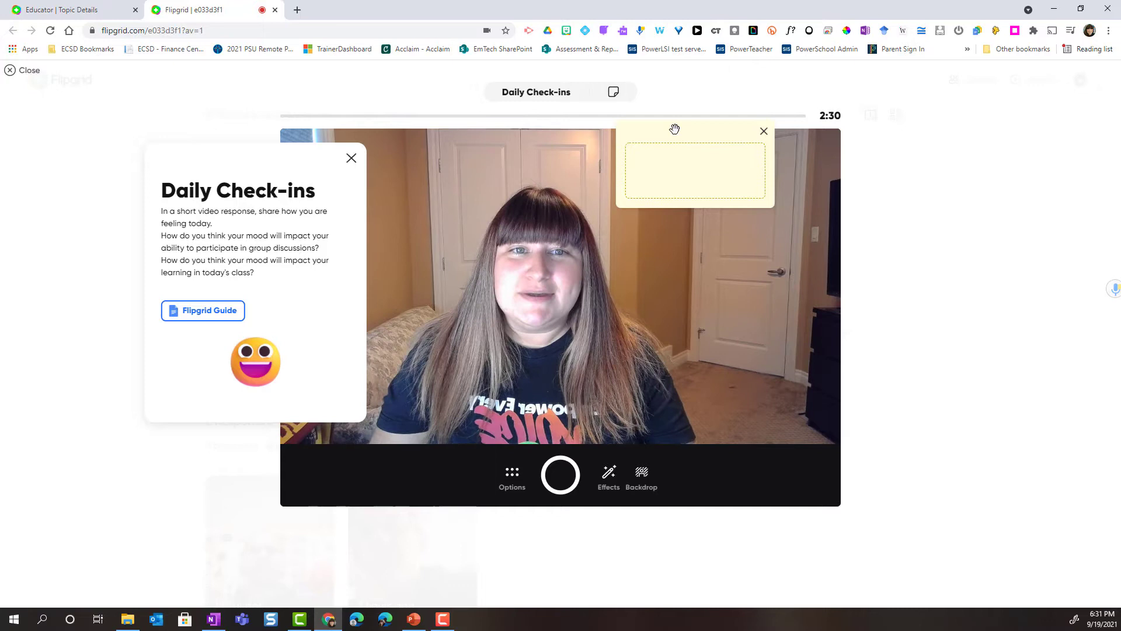
left_click_drag(673, 124, 834, 152)
left_click_drag(300, 160, 269, 160)
- Add a second sticky note stacked below the first one
left_click(613, 92)
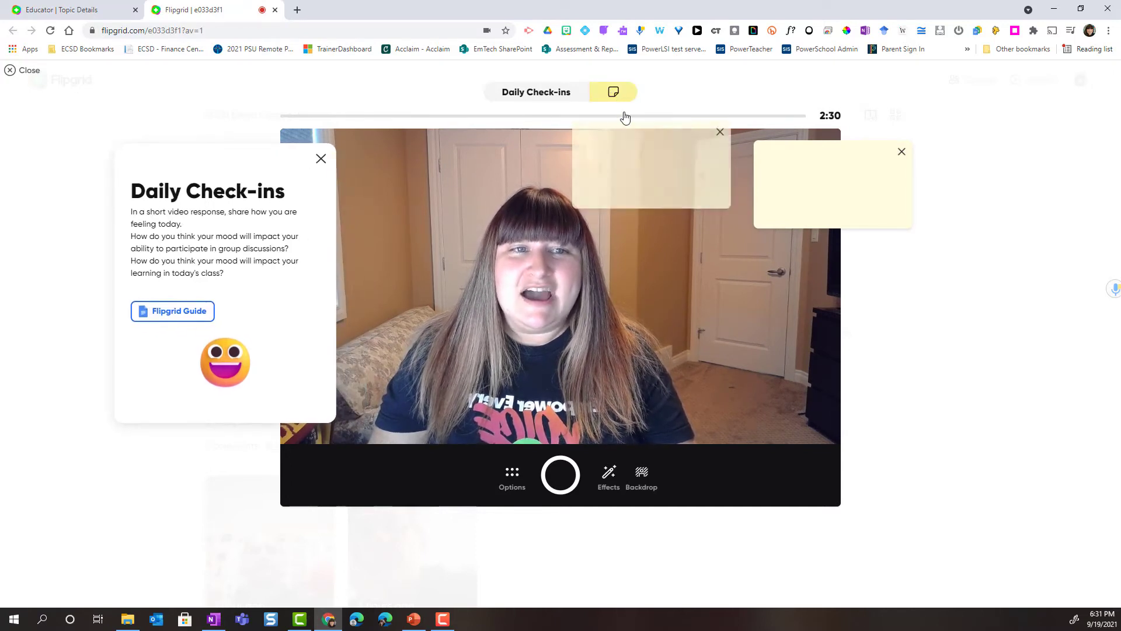
left_click_drag(709, 193, 811, 252)
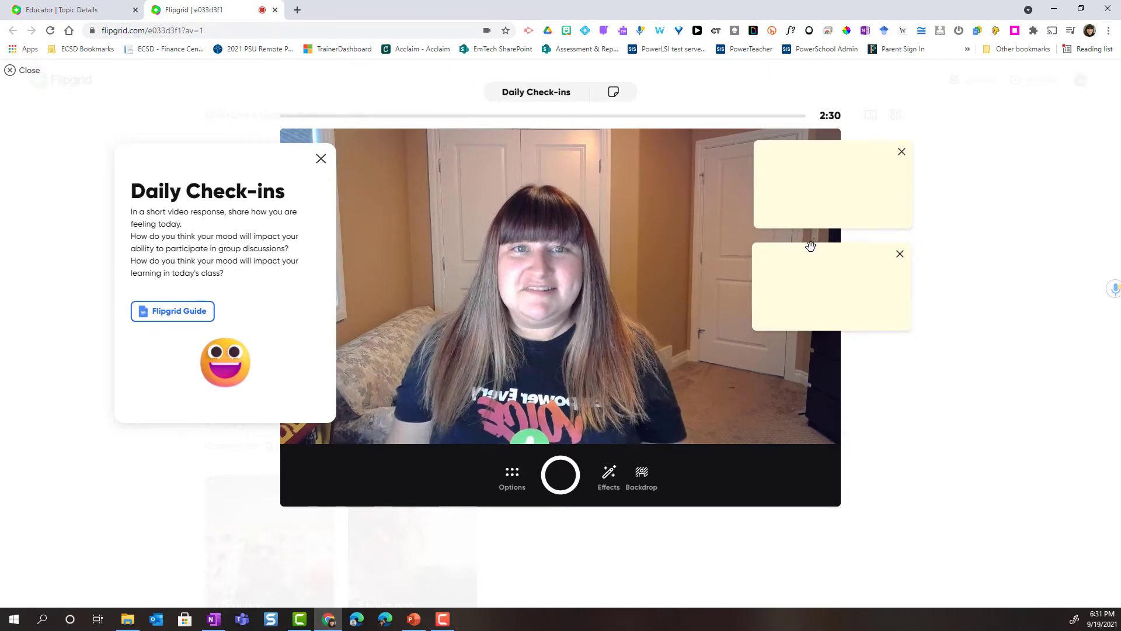
left_click(787, 187)
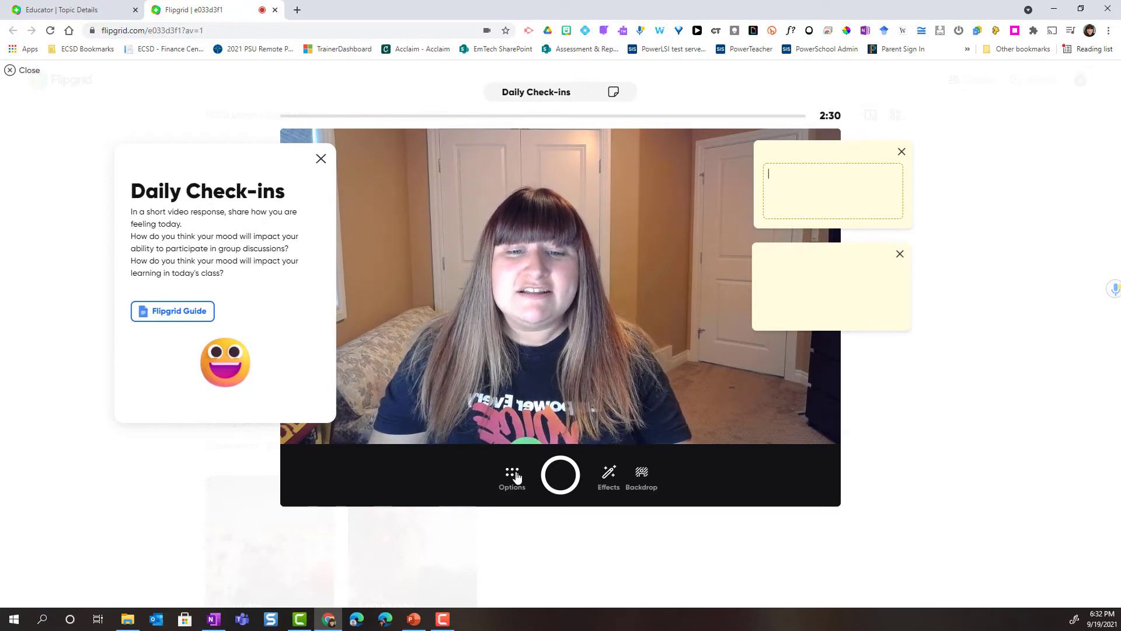
- Apply the Blur backdrop so the room behind the presenter is softened
left_click(514, 474)
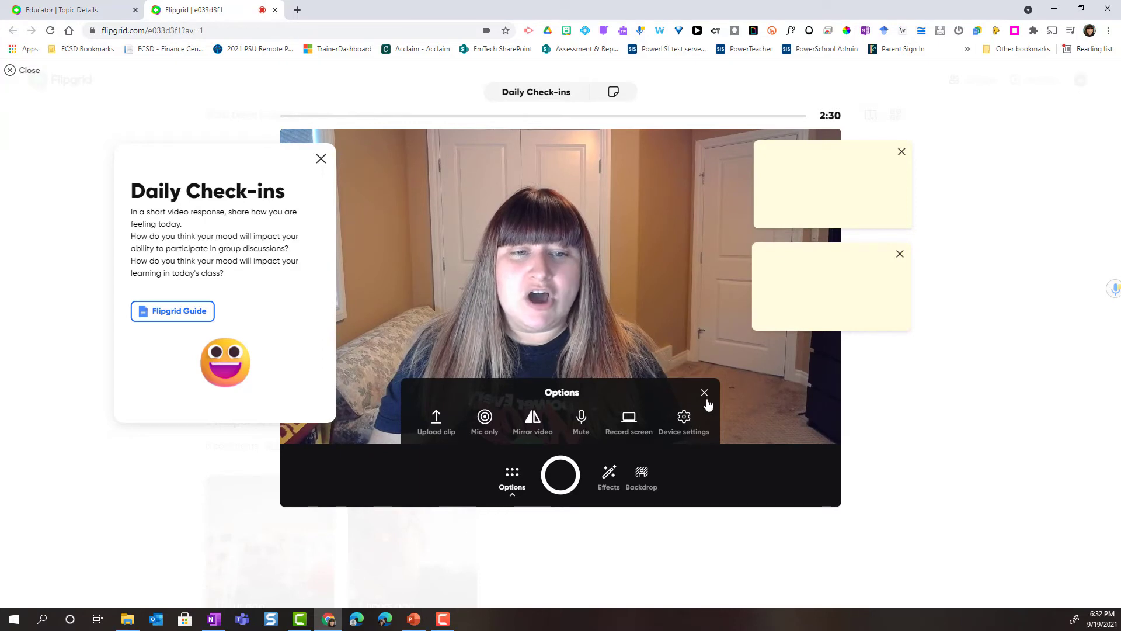
left_click(704, 393)
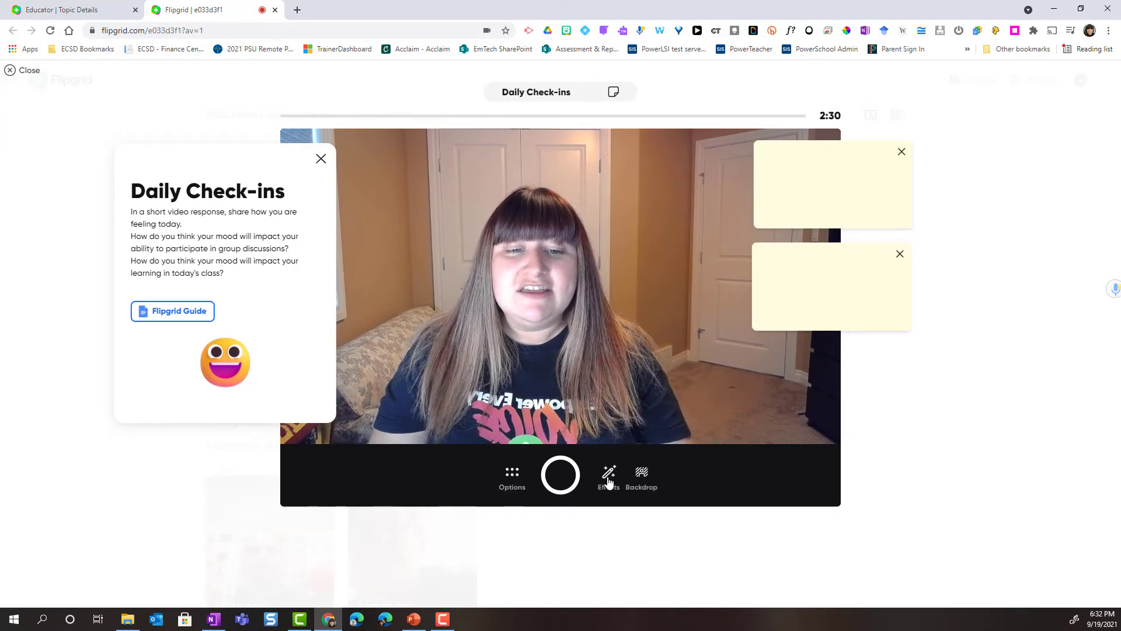
left_click(598, 471)
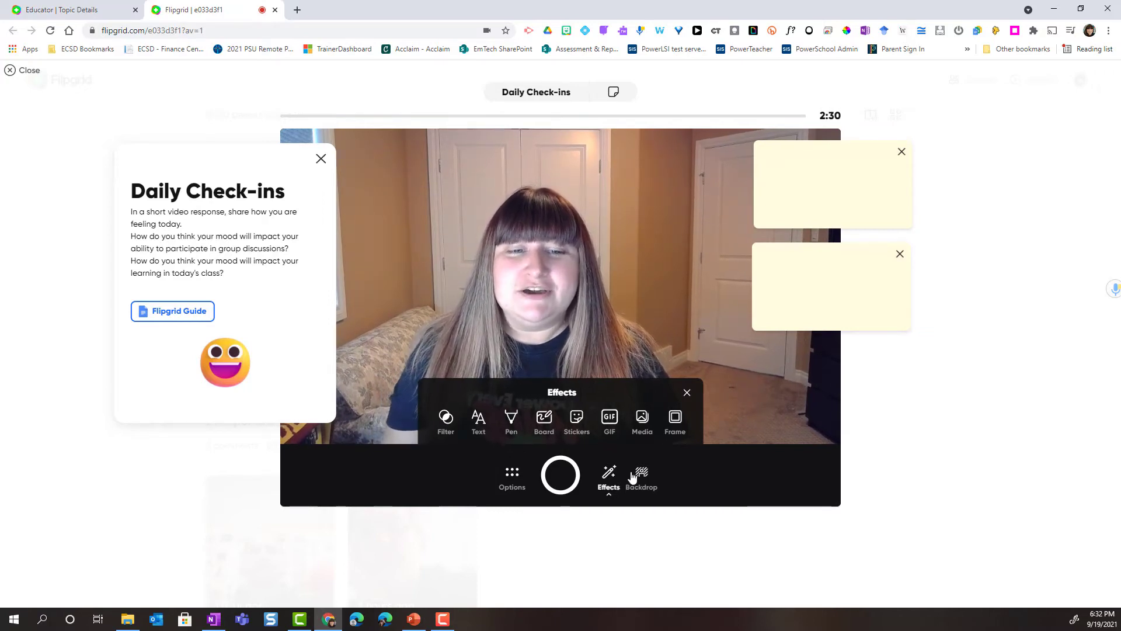
left_click(645, 476)
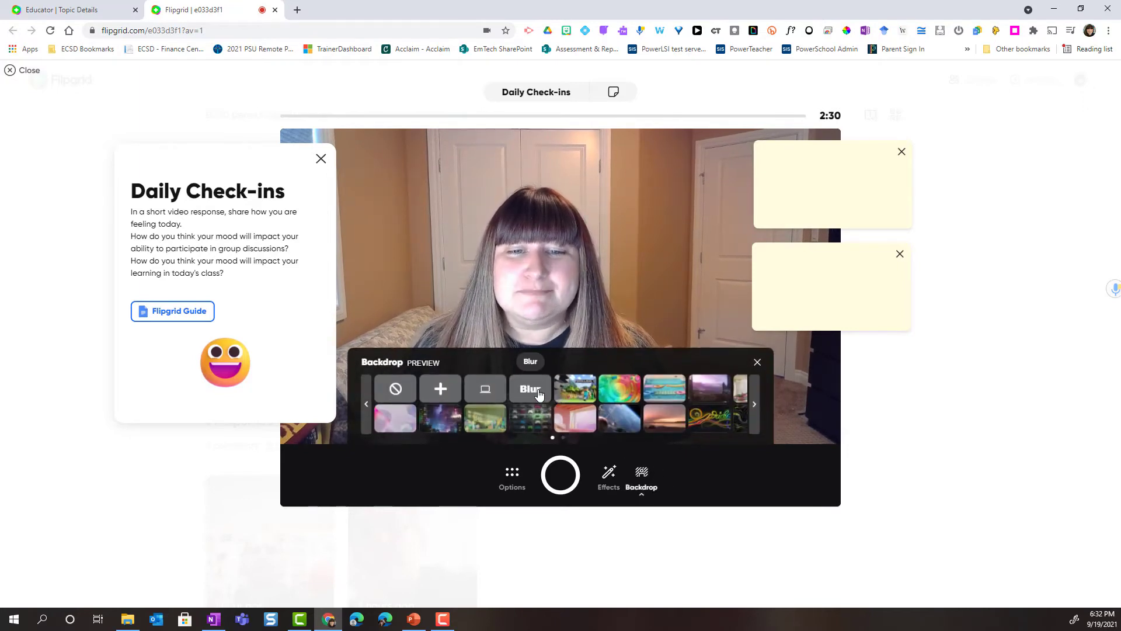
left_click(539, 394)
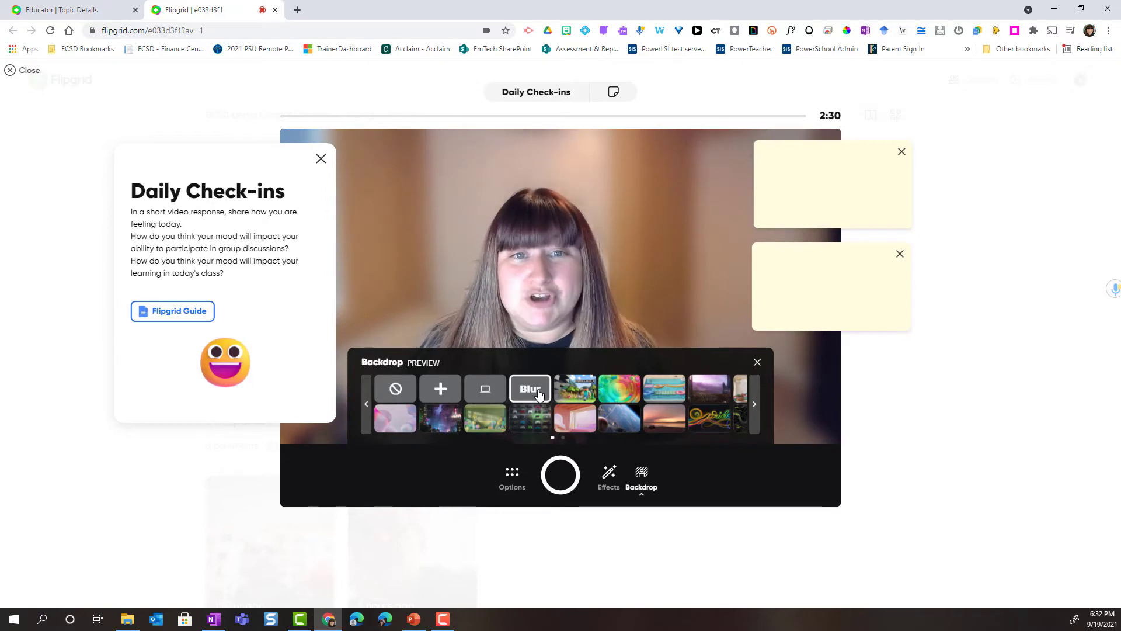
- Record the first clip in two takes, stopping with 2:16 of recording time left
left_click(758, 363)
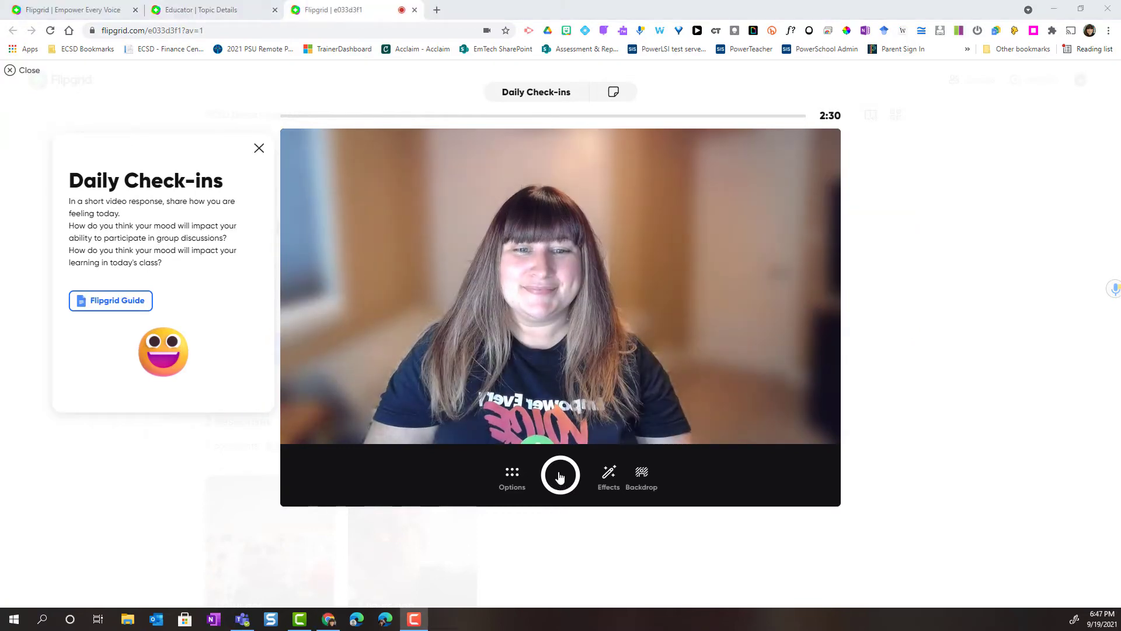
left_click(560, 475)
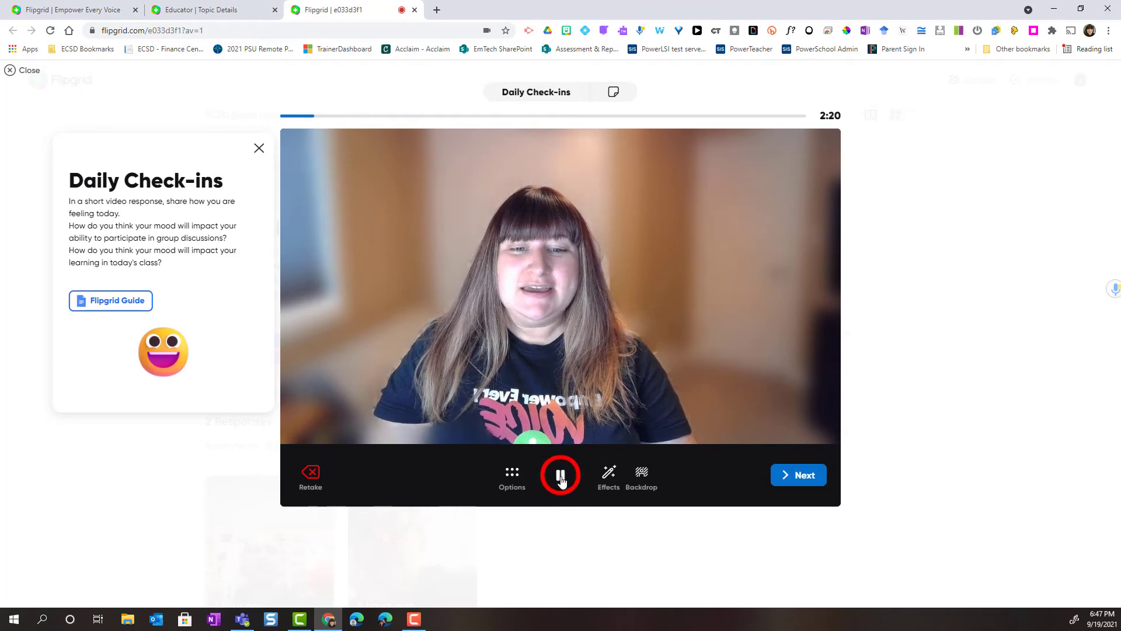
left_click(561, 482)
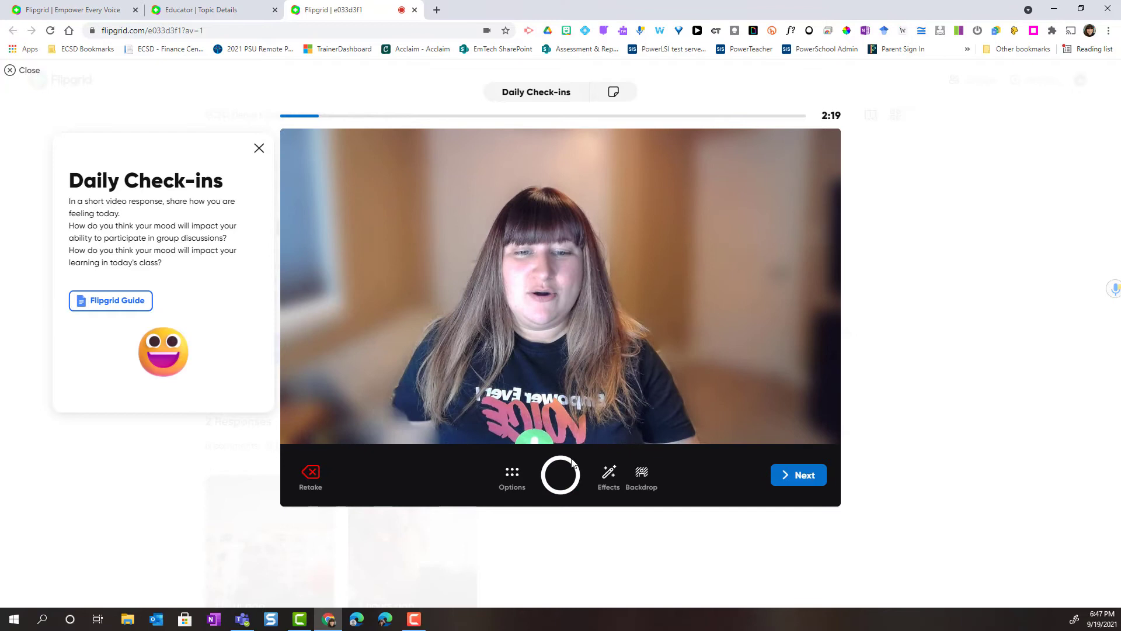
left_click(562, 477)
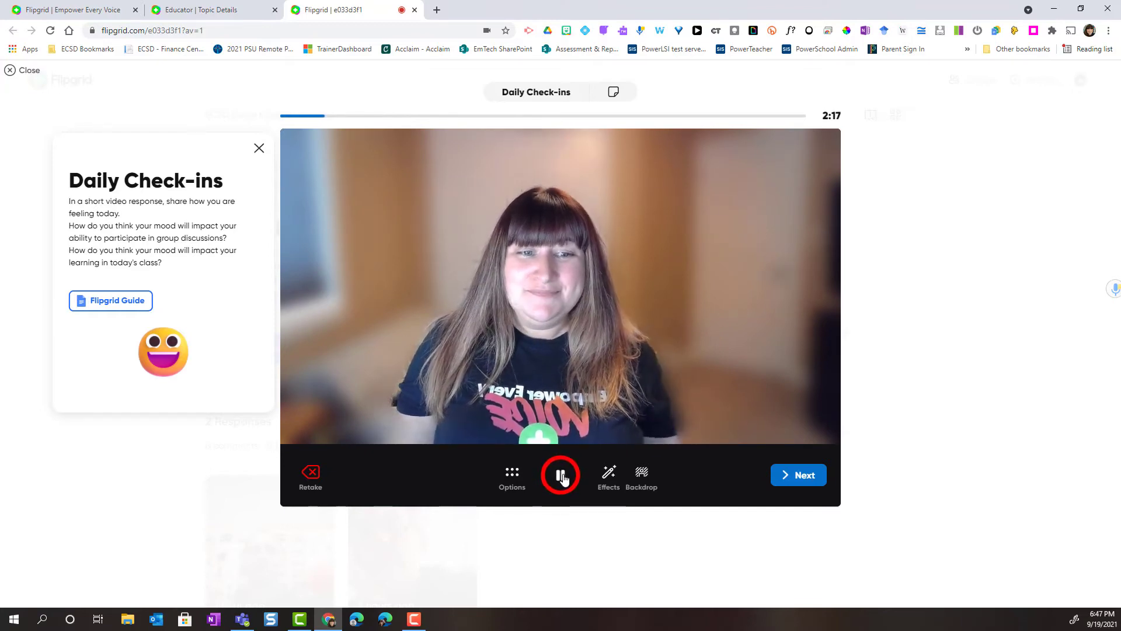
left_click(561, 476)
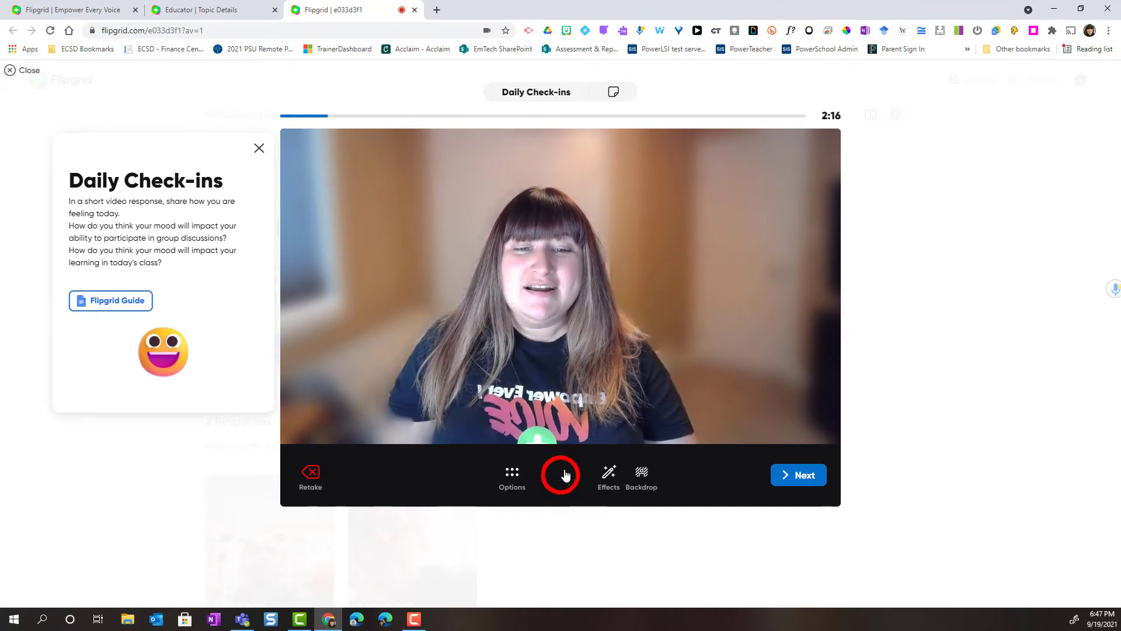
- Review the 14-second clip from 0:00, then return to the camera to add more
left_click(813, 478)
left_click(326, 413)
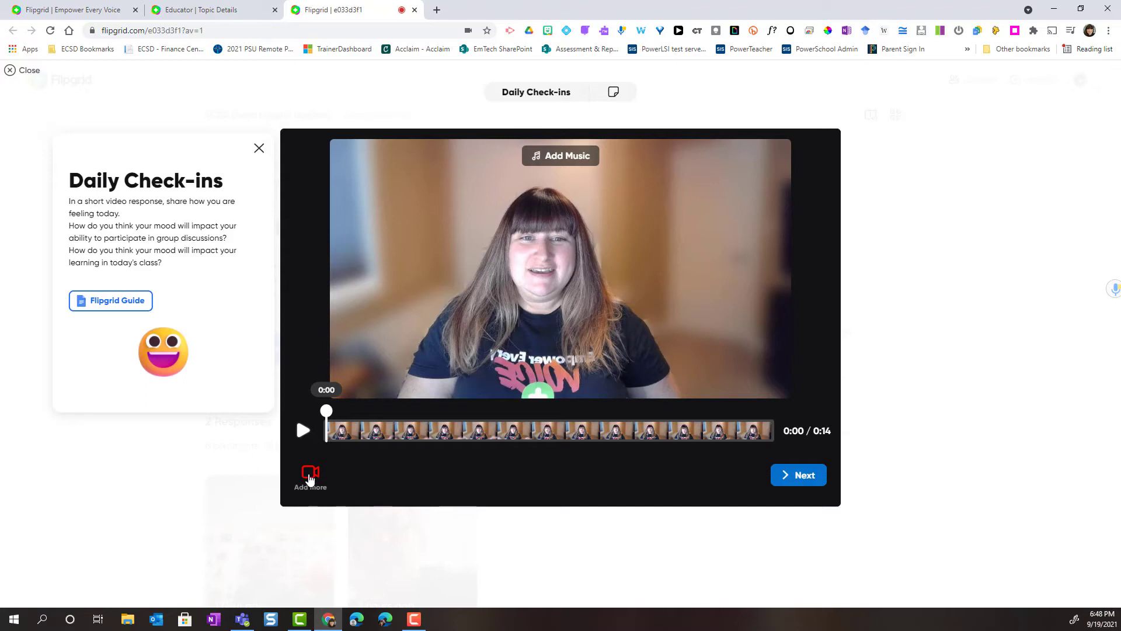
left_click(311, 473)
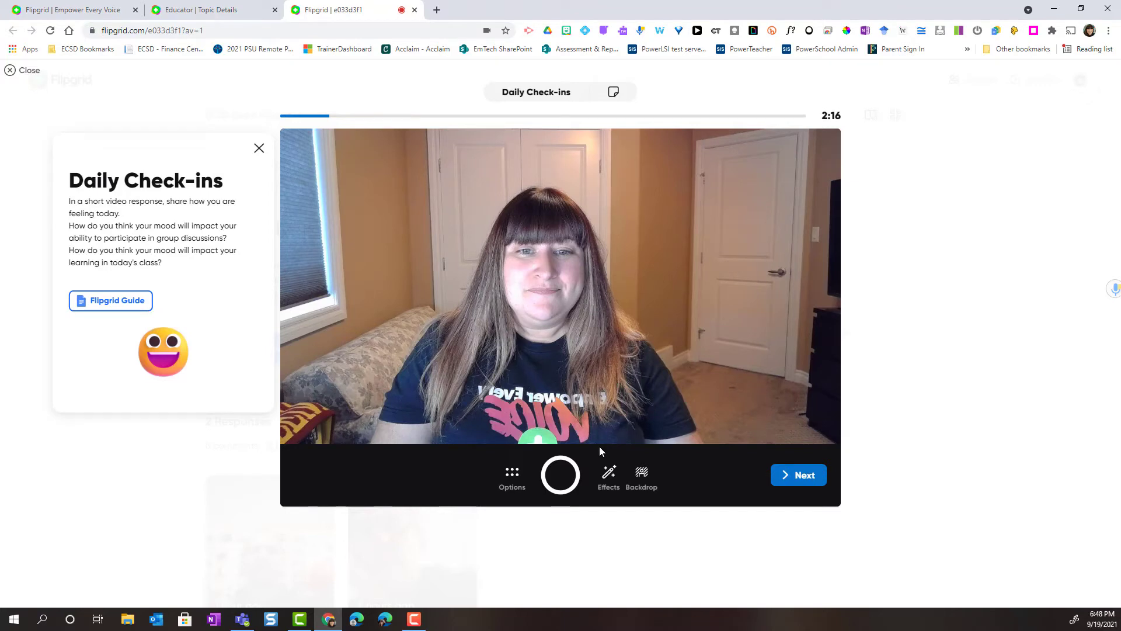
- Put the purple whiteboard backdrop beside the presenter
left_click(607, 476)
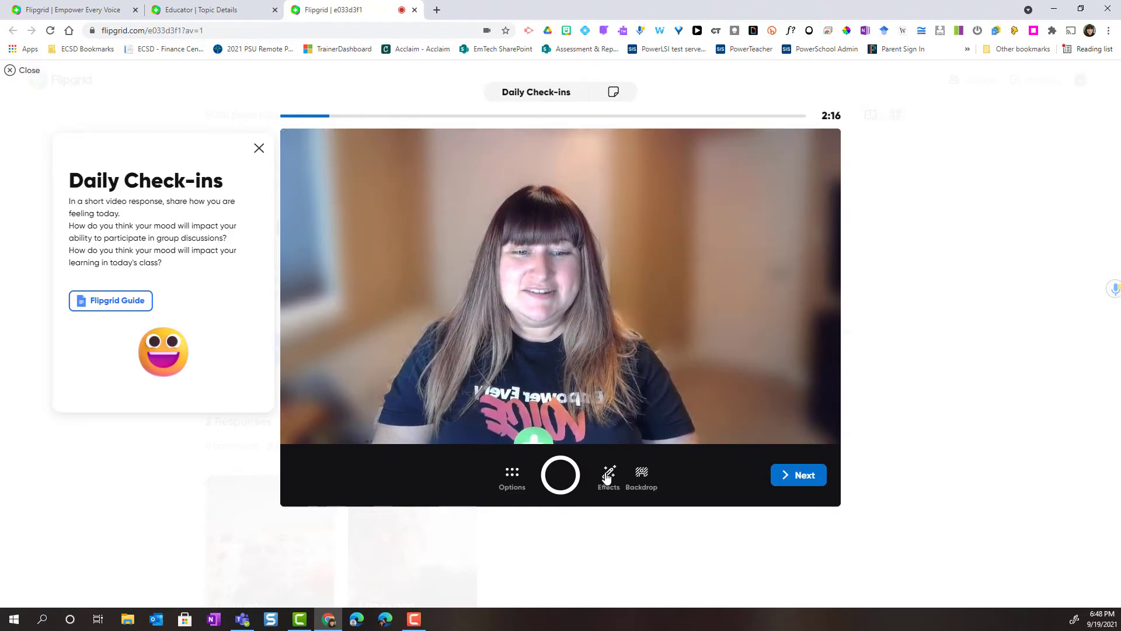
left_click(607, 476)
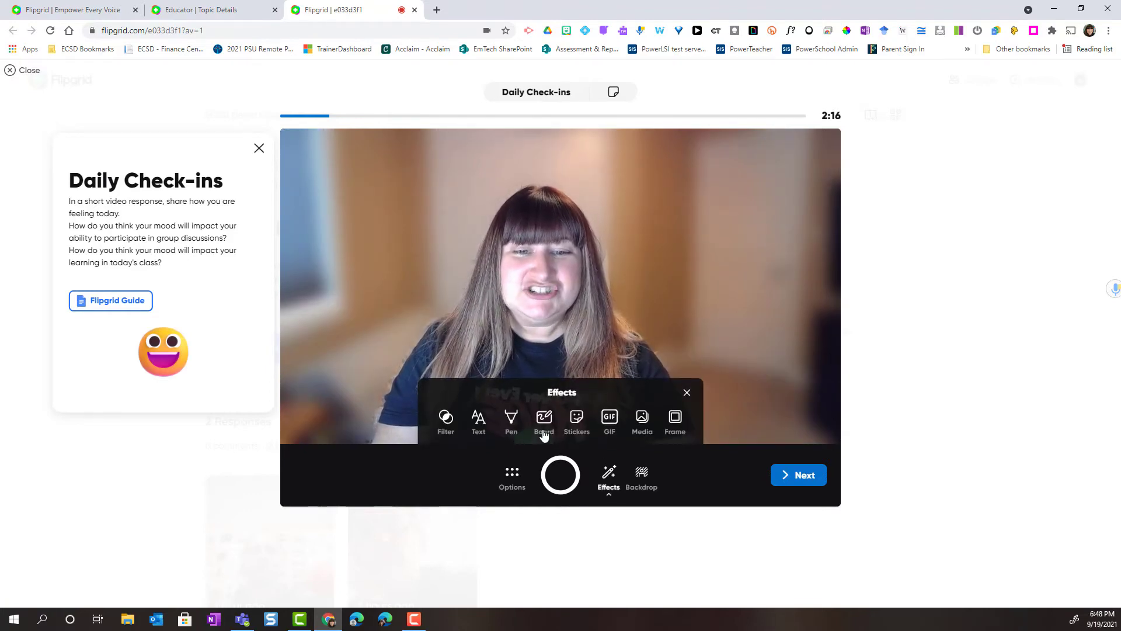
left_click(543, 426)
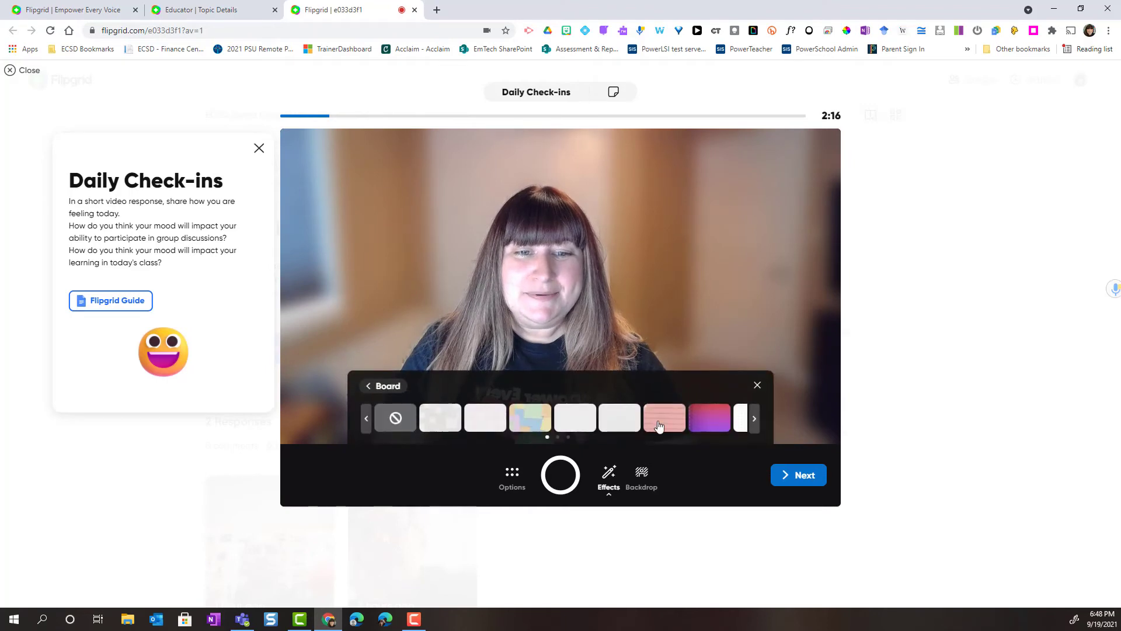
left_click(703, 422)
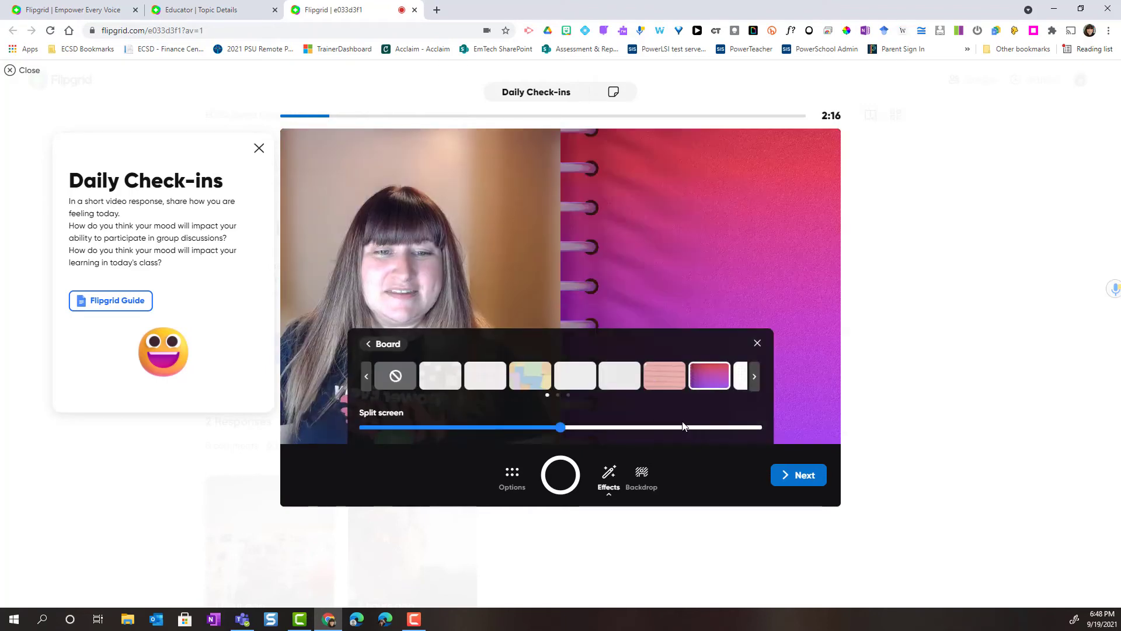
left_click(757, 343)
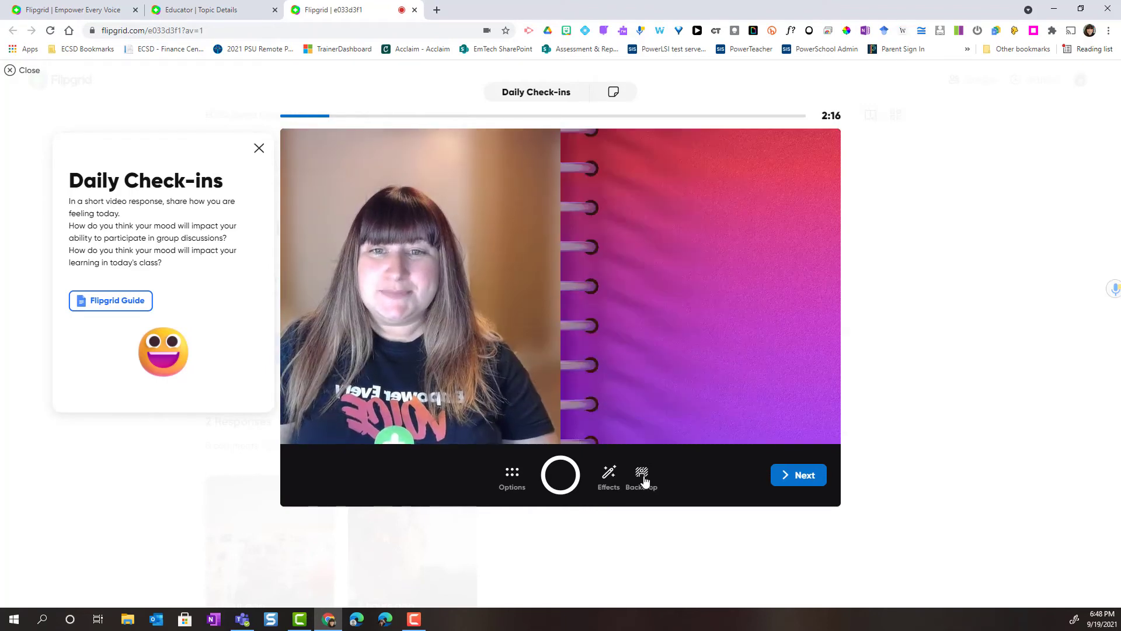
left_click(609, 476)
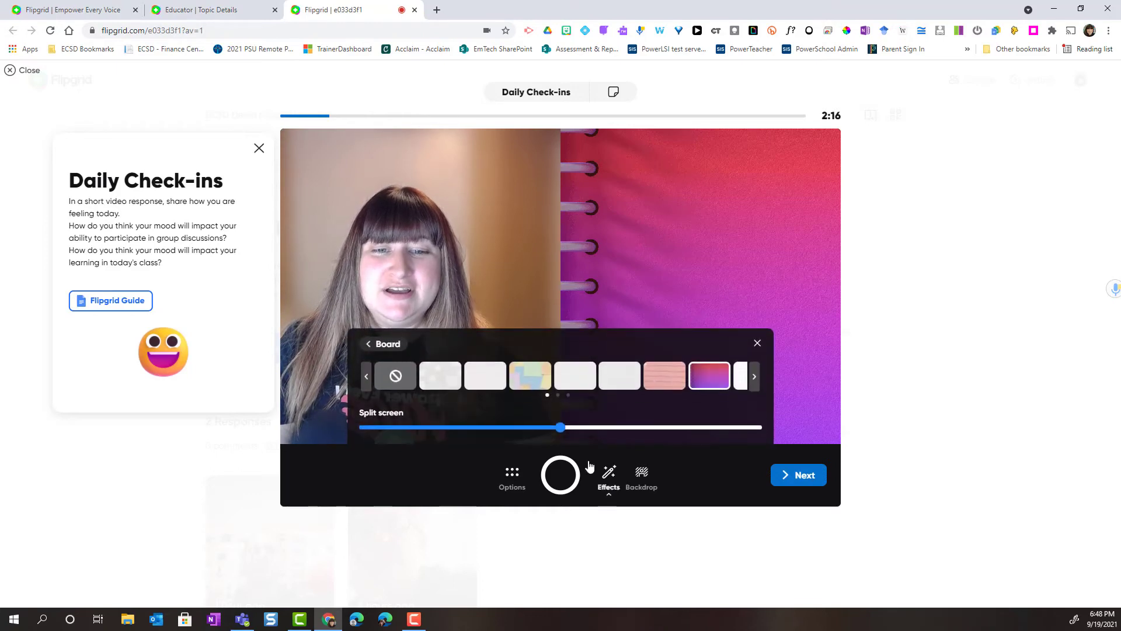
left_click(388, 346)
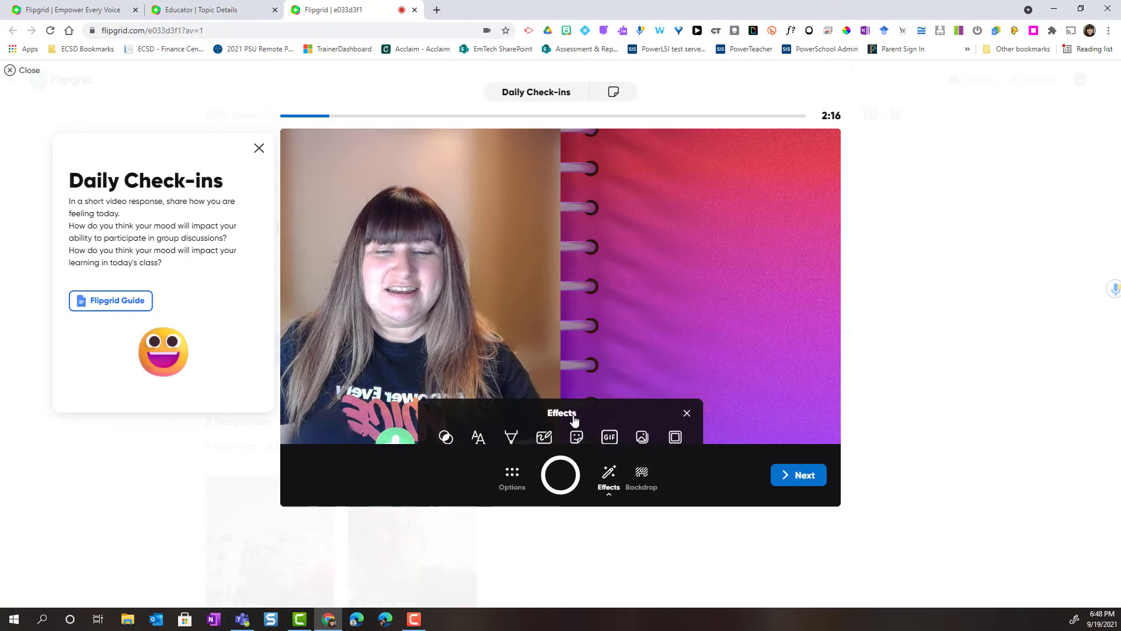
- Add the heart-eyes sticker, record a short second clip, and move to review
left_click(574, 417)
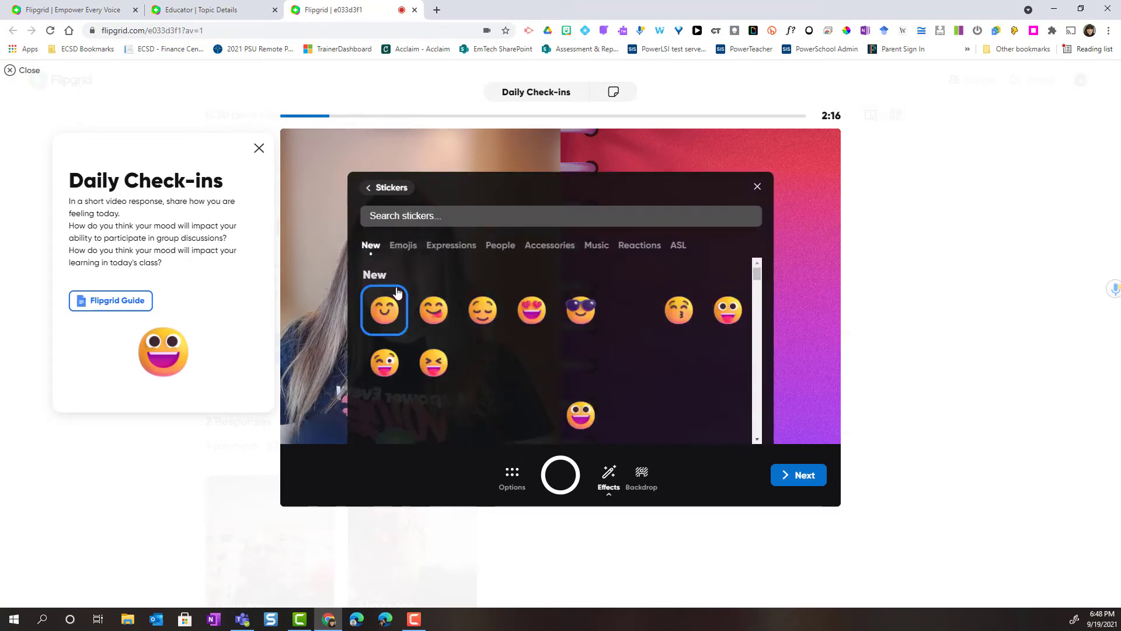
left_click(533, 316)
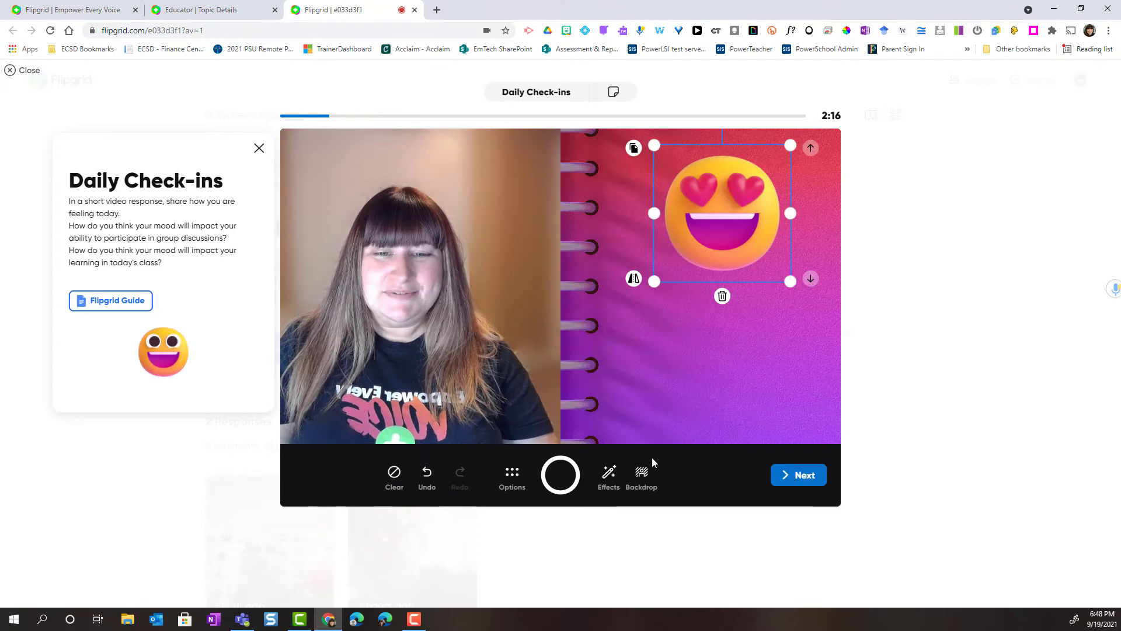
left_click(561, 475)
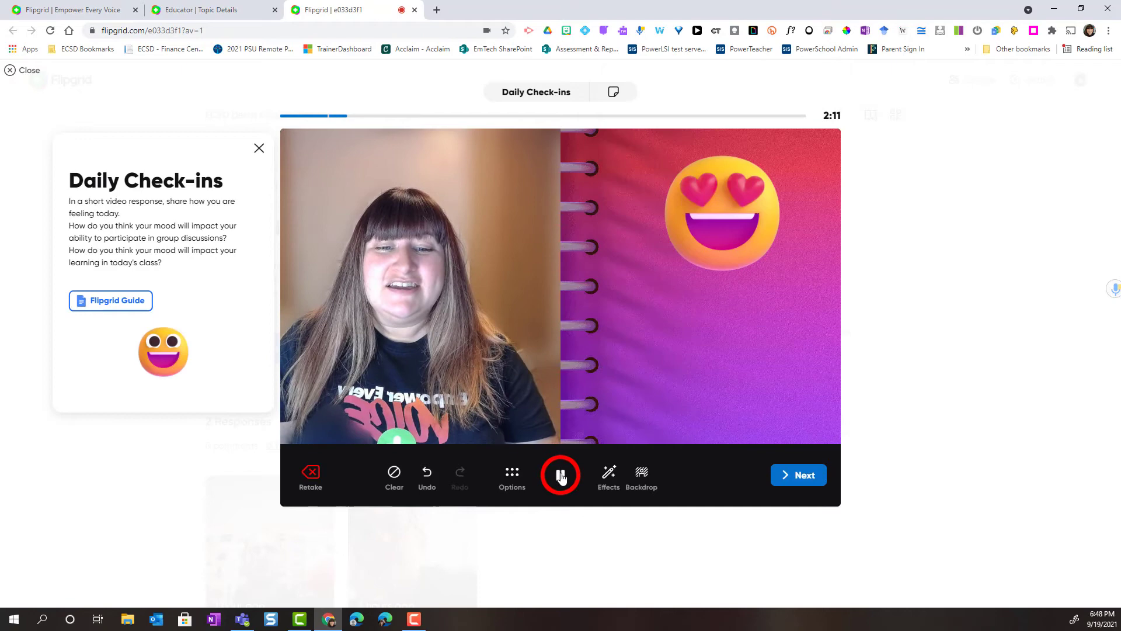
left_click(561, 476)
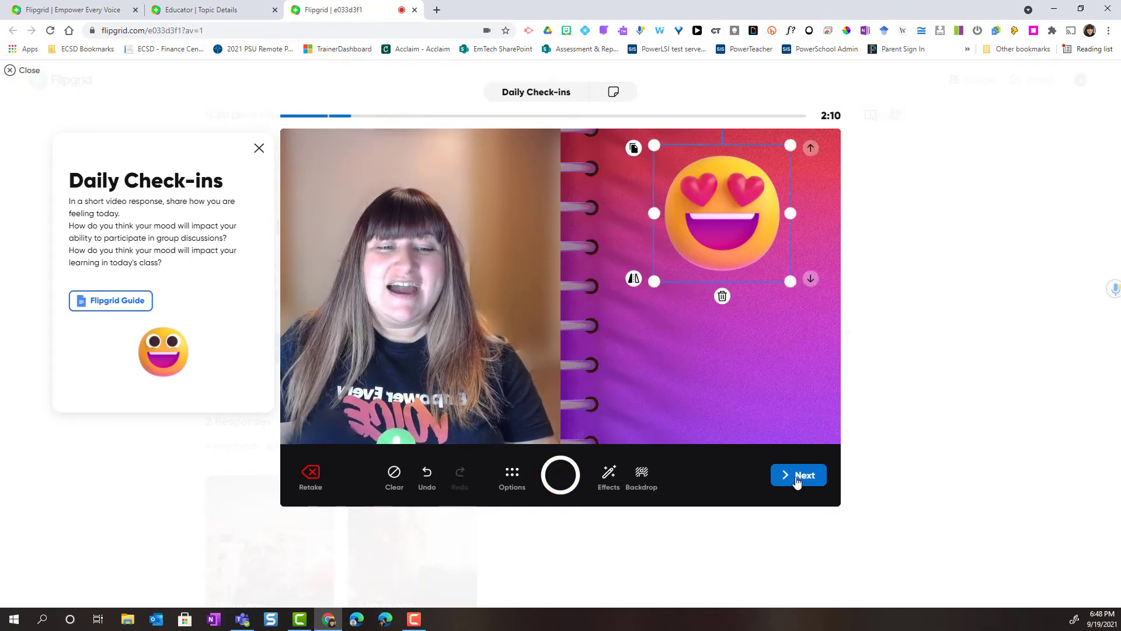
left_click(798, 477)
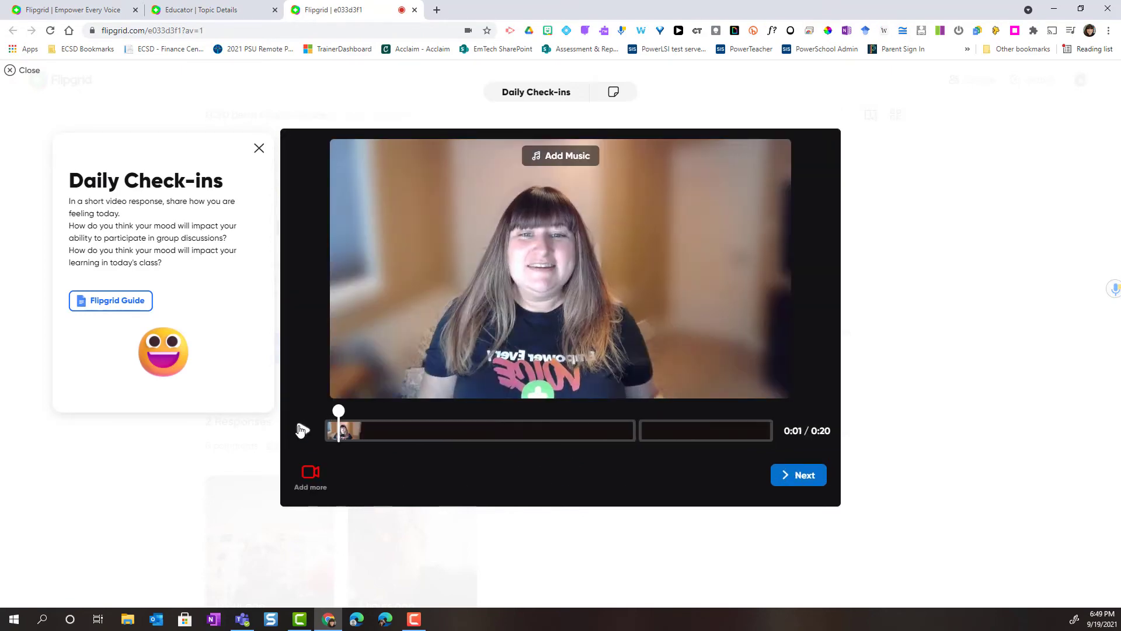
- Move the heart-eyes sticker clip to the timeline start and replay from 0:00 to check
left_click(302, 431)
left_click_drag(341, 414, 330, 414)
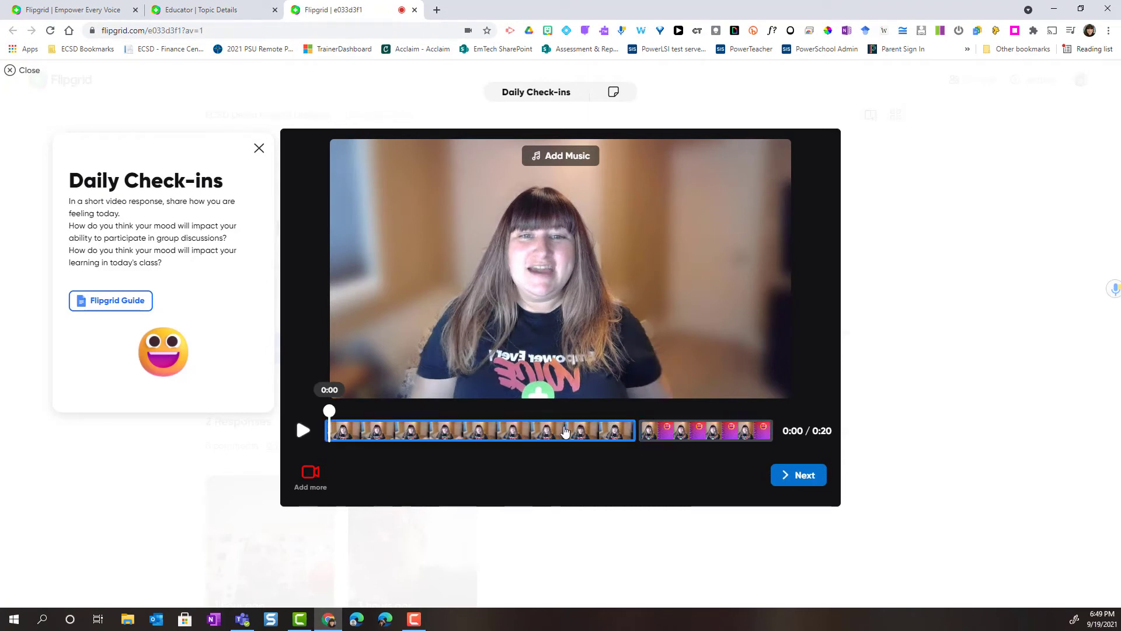
left_click_drag(670, 435, 351, 427)
left_click(303, 430)
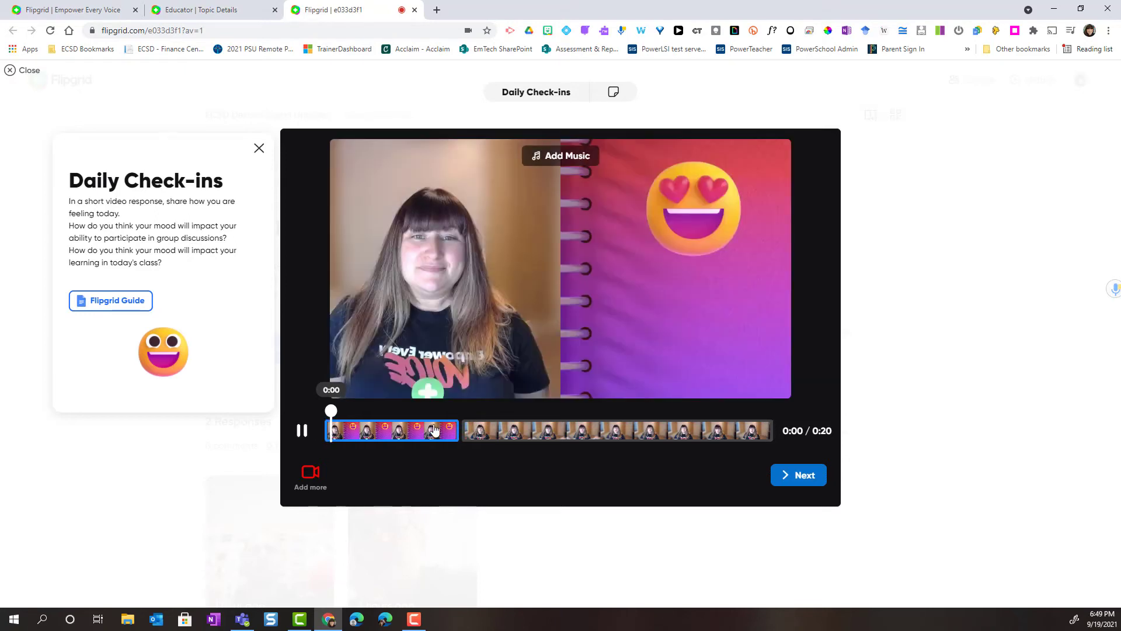
left_click(302, 430)
left_click_drag(357, 412, 327, 412)
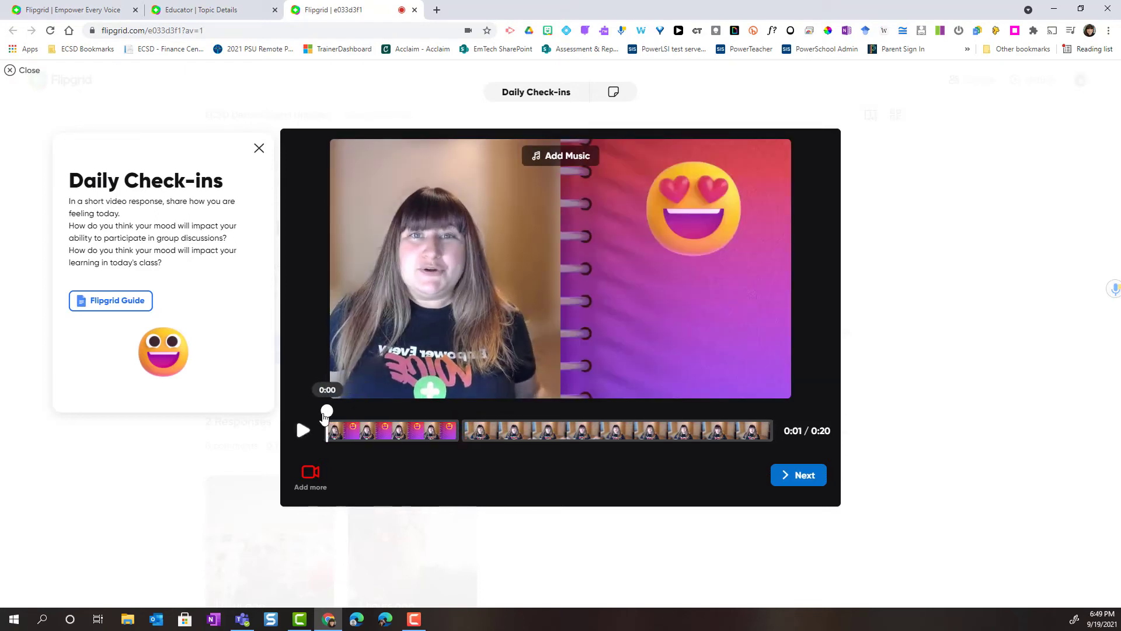
left_click(508, 433)
left_click(419, 422)
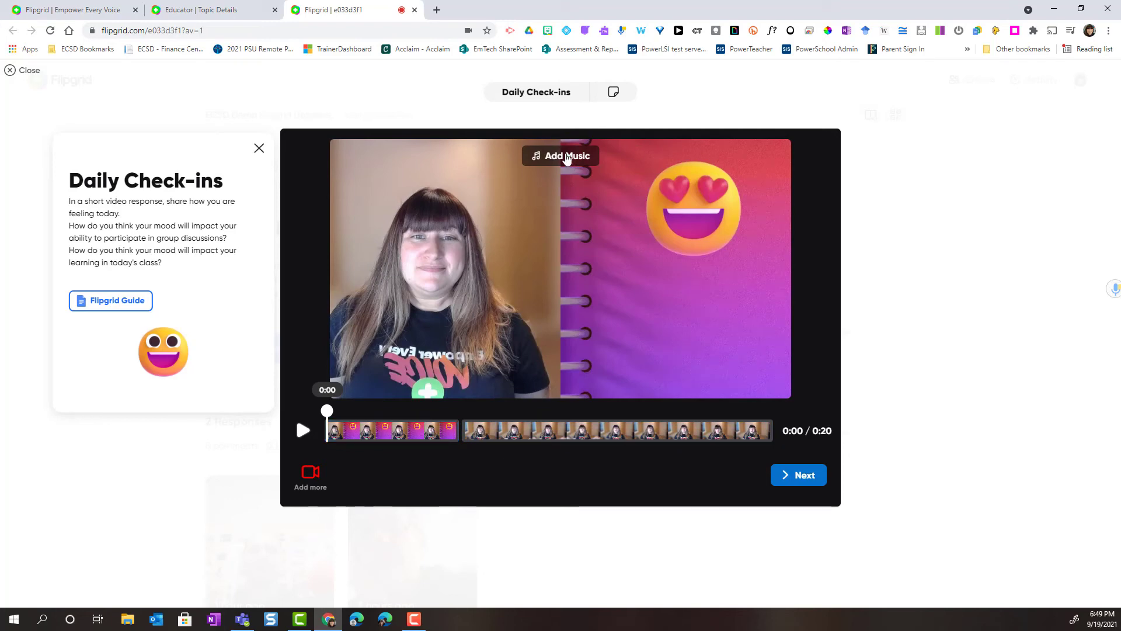
- Preview Listen to Cheddar, Take Time to Smile and Blurred Lights, then add Listen to Cheddar
left_click(566, 156)
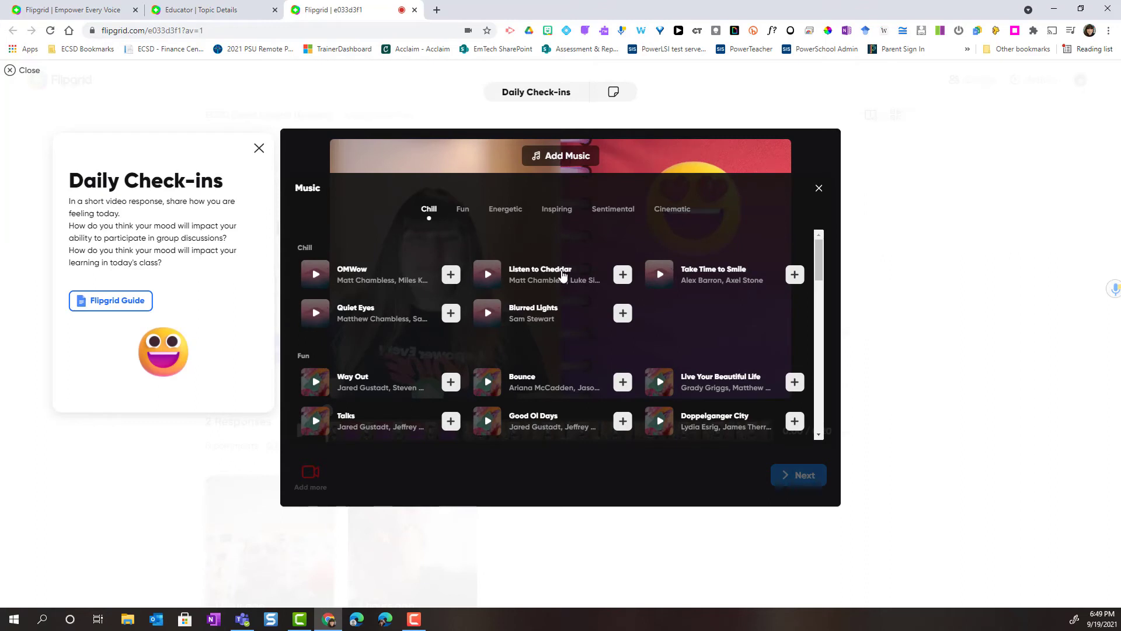
key("F10")
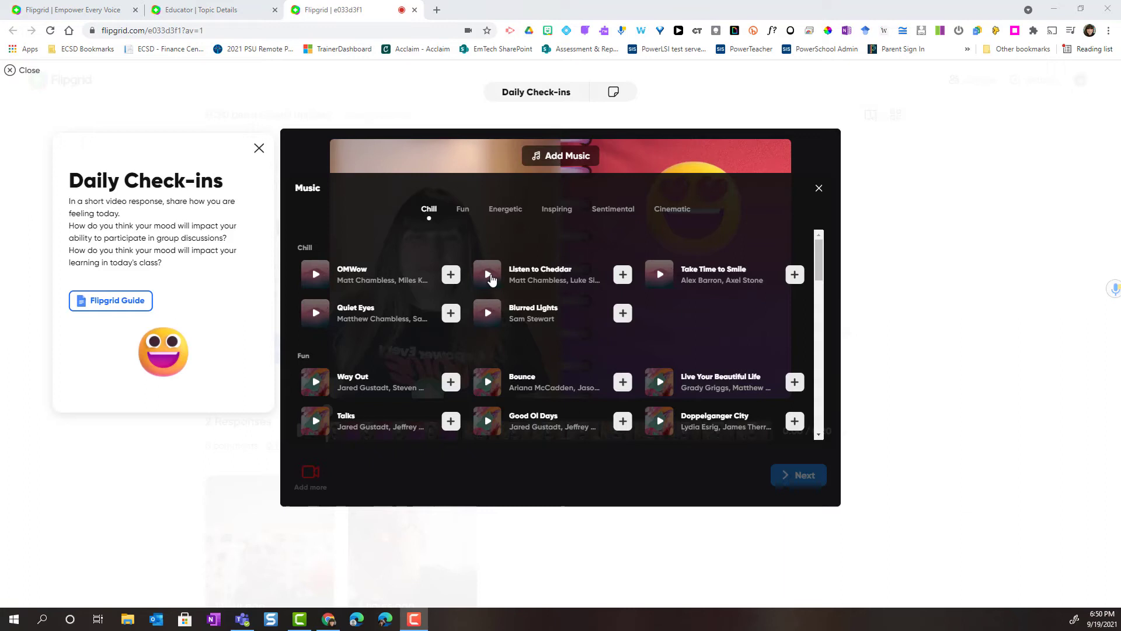
left_click(488, 275)
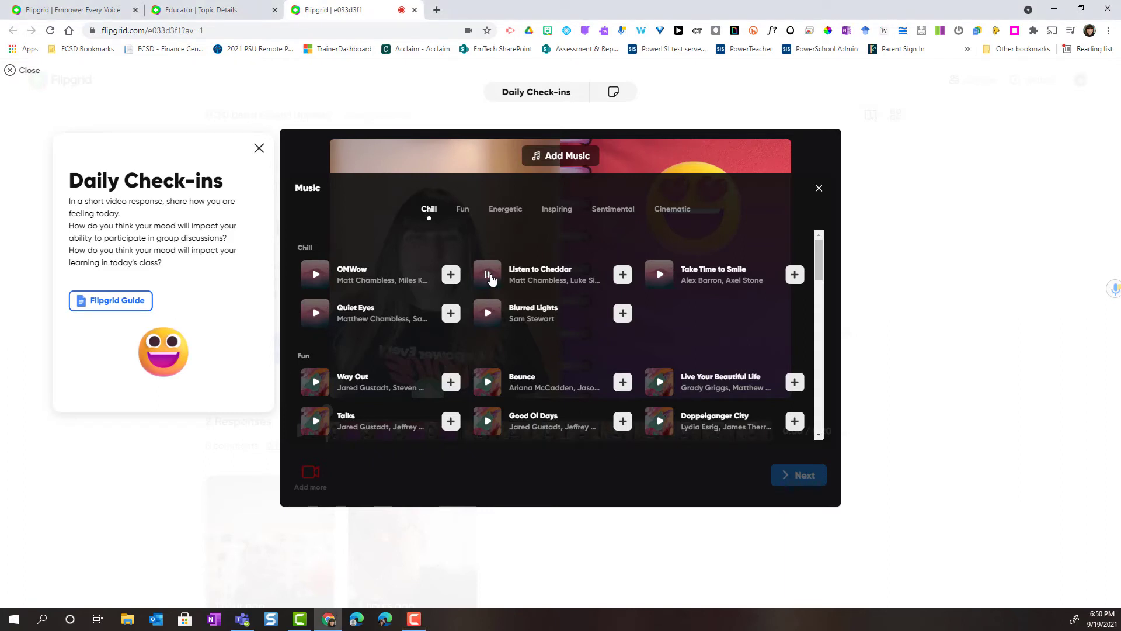
left_click(660, 275)
left_click(487, 314)
left_click(622, 275)
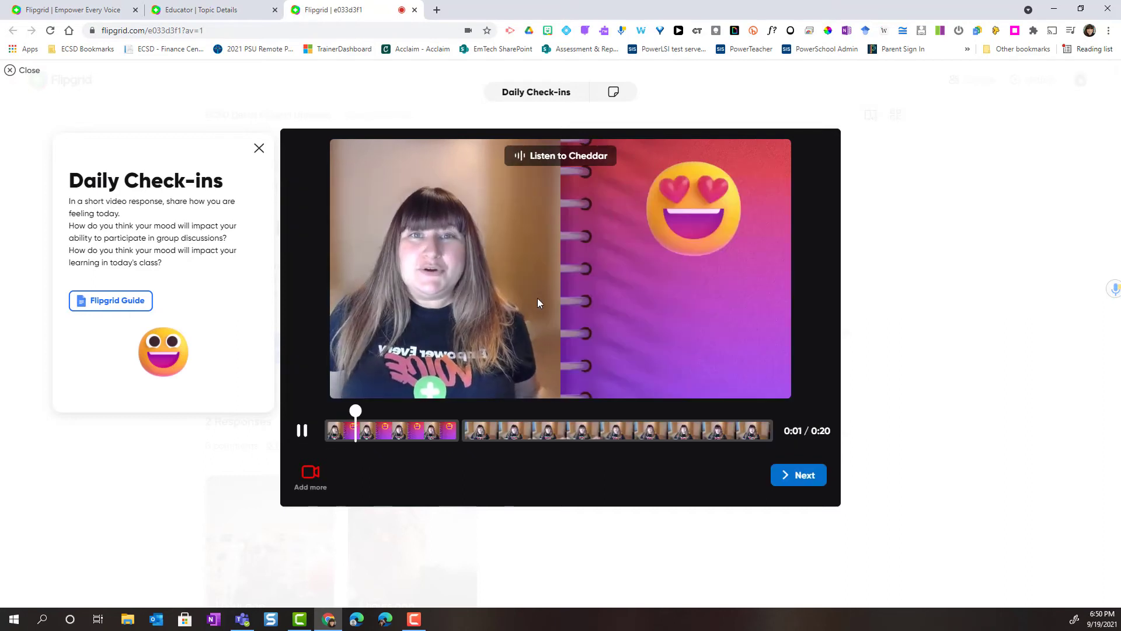
left_click(302, 431)
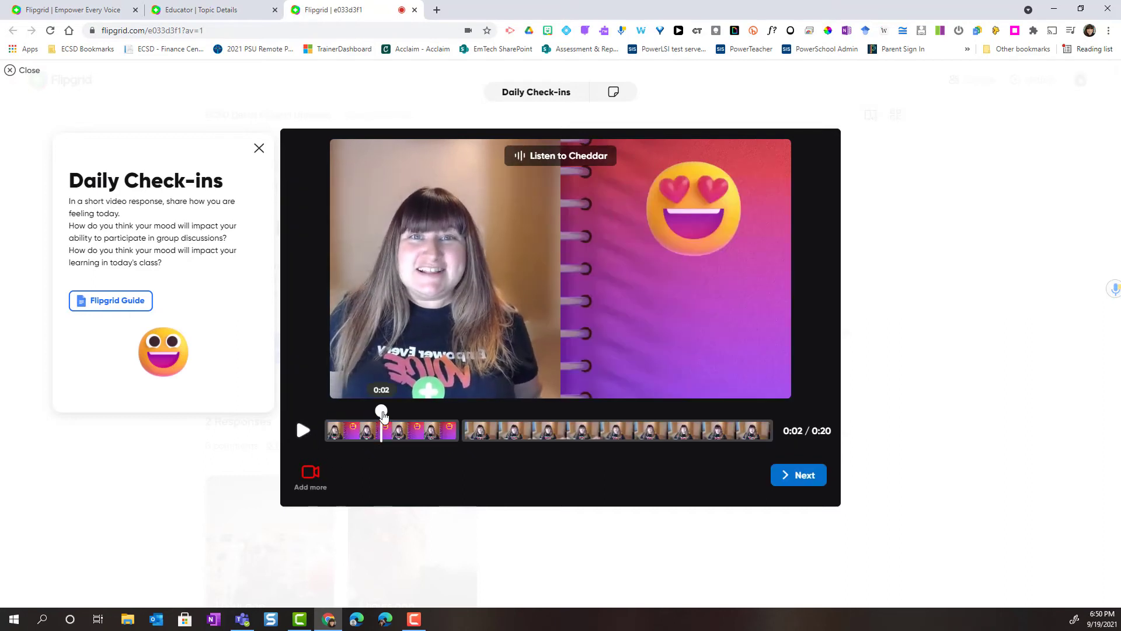
left_click_drag(380, 412, 323, 419)
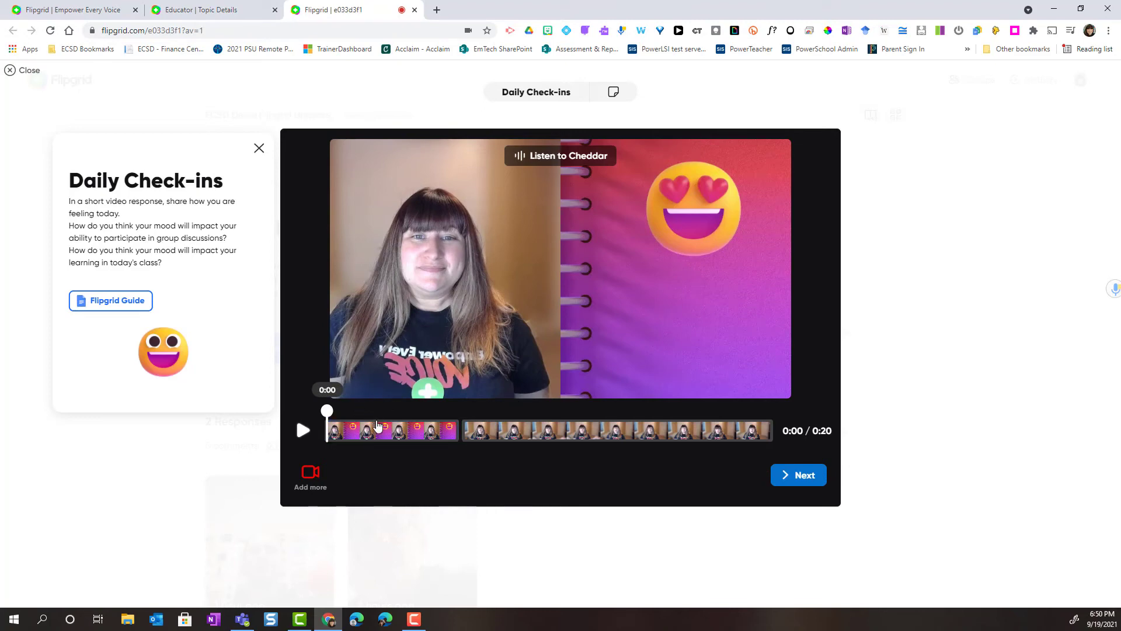
- Go to submission and set the thumbnail to the 0:07 frame from the second clip
left_click(695, 437)
left_click(806, 476)
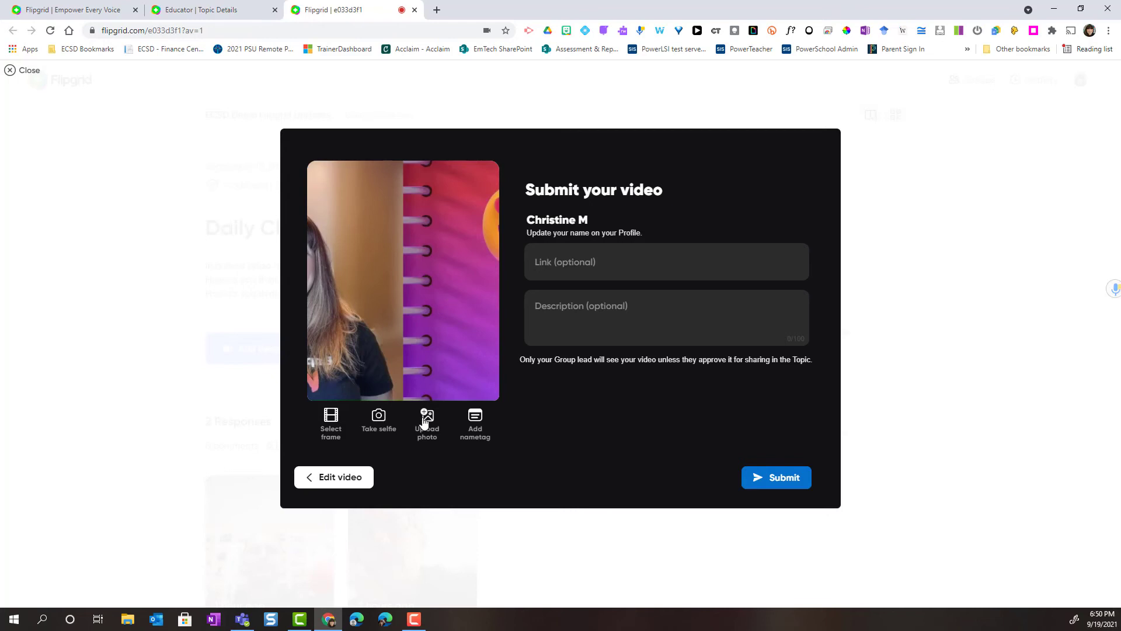
left_click(331, 419)
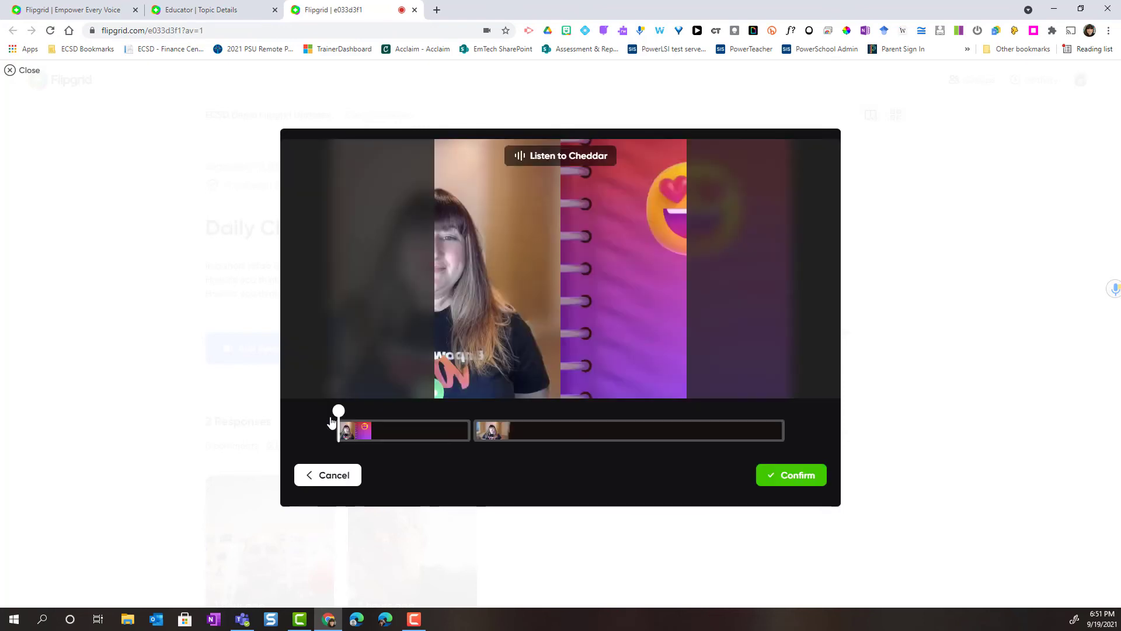
left_click_drag(345, 413, 496, 419)
left_click(794, 473)
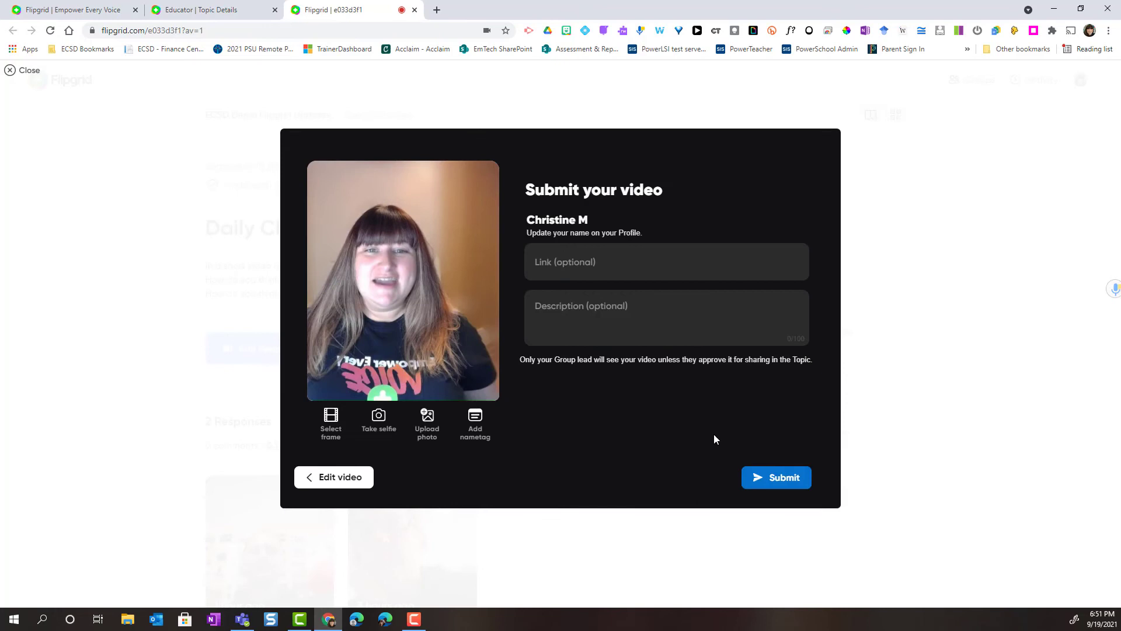
- Take a cover selfie against the colourful rainbow backdrop and confirm it
left_click(379, 421)
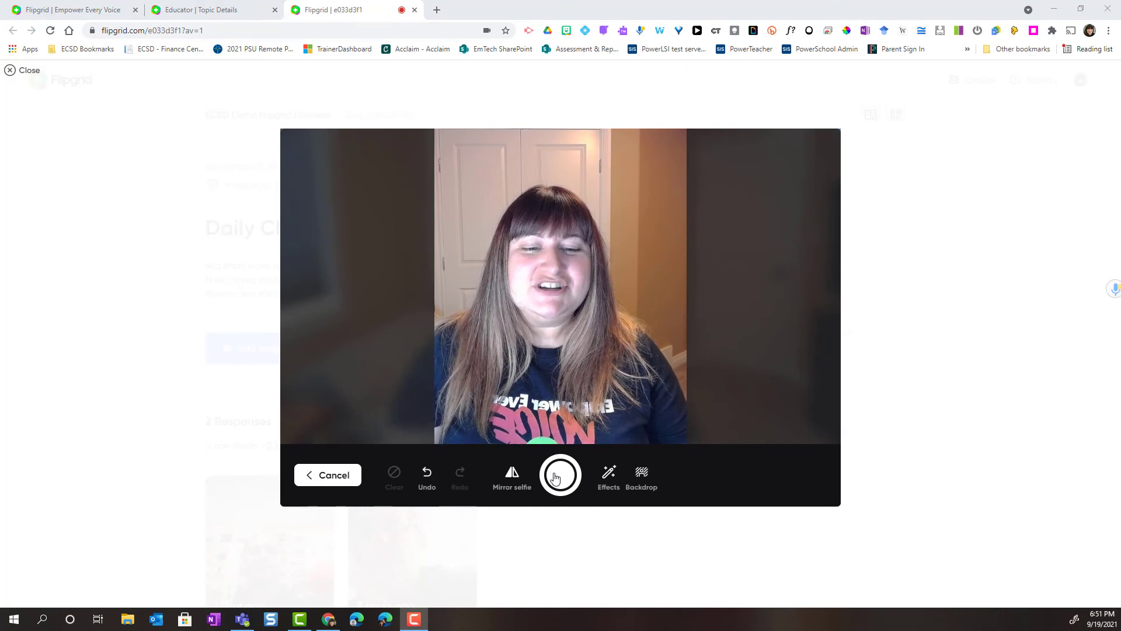
left_click(609, 474)
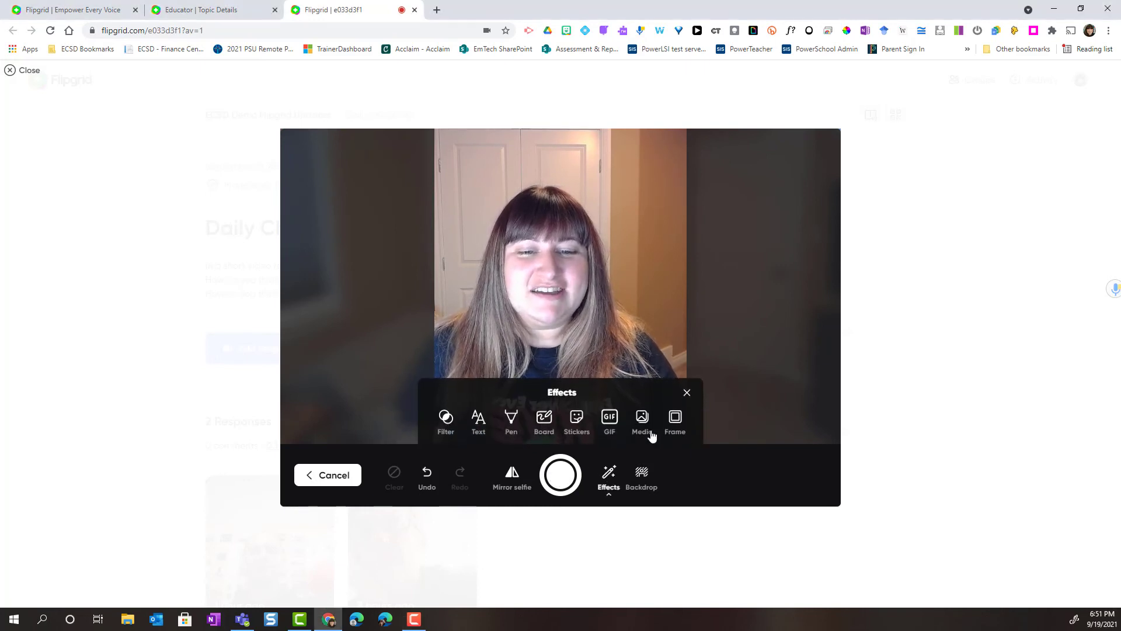
left_click(641, 476)
left_click(624, 388)
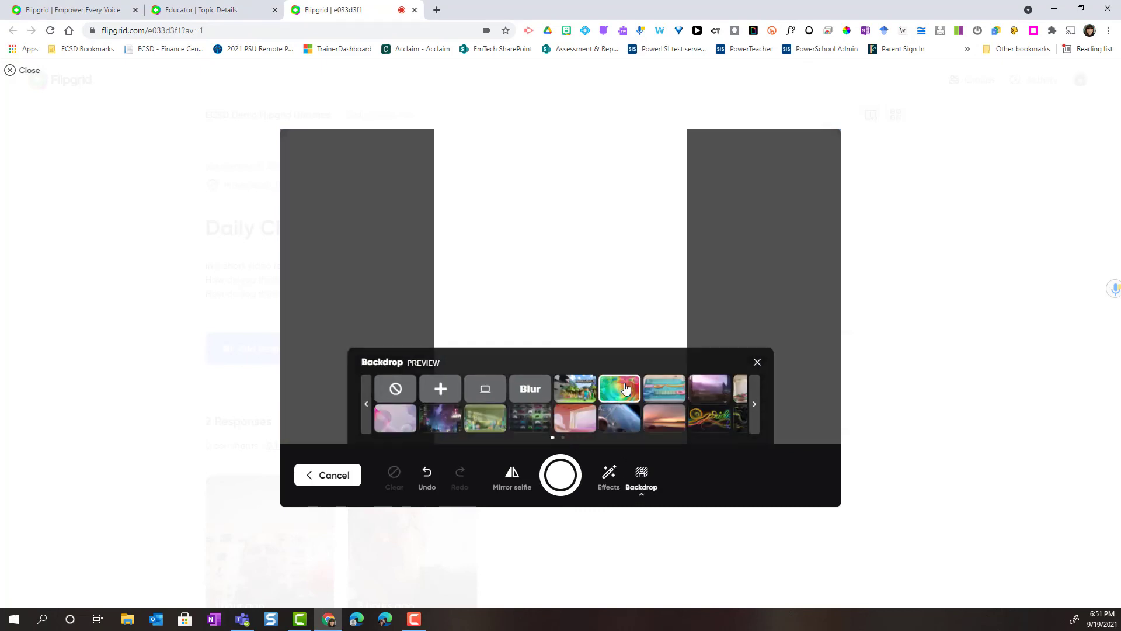
left_click(758, 361)
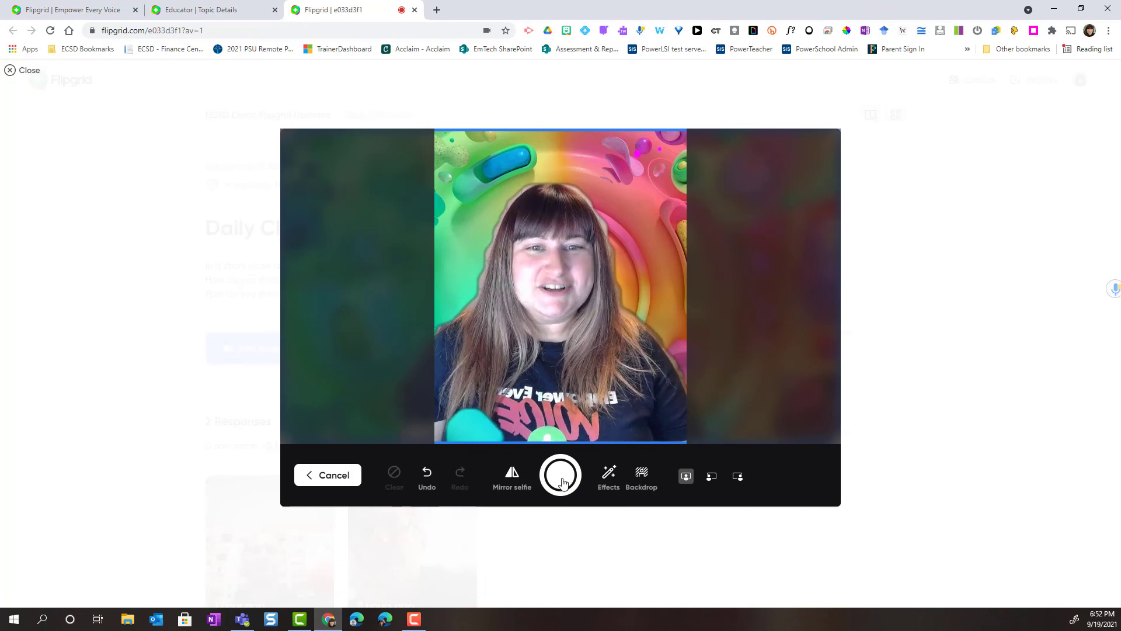
left_click(561, 480)
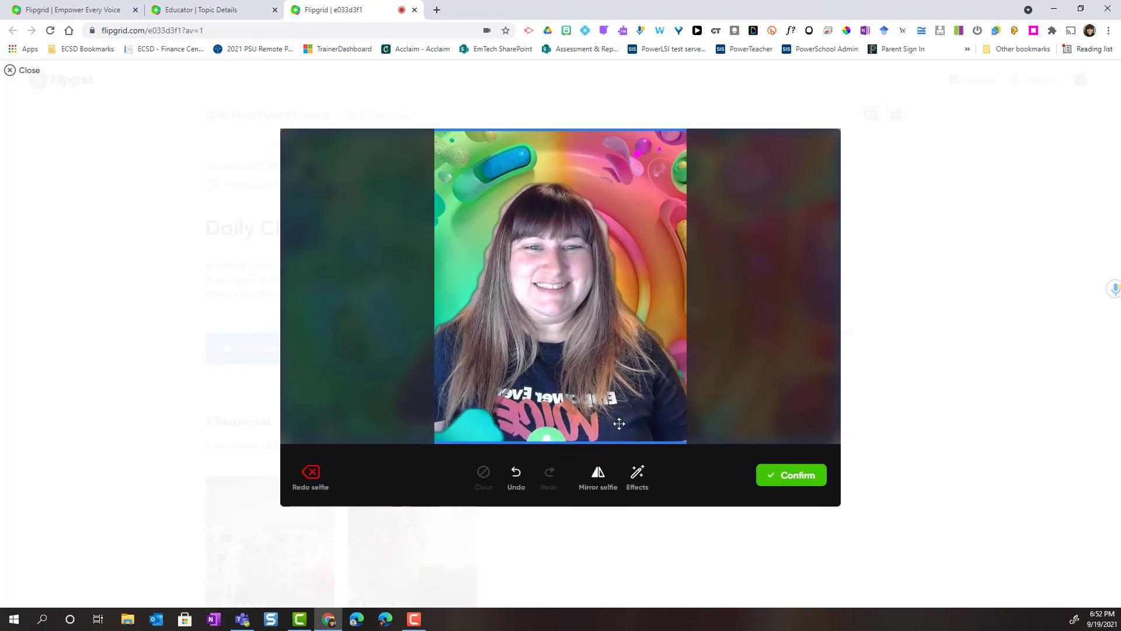
left_click(791, 482)
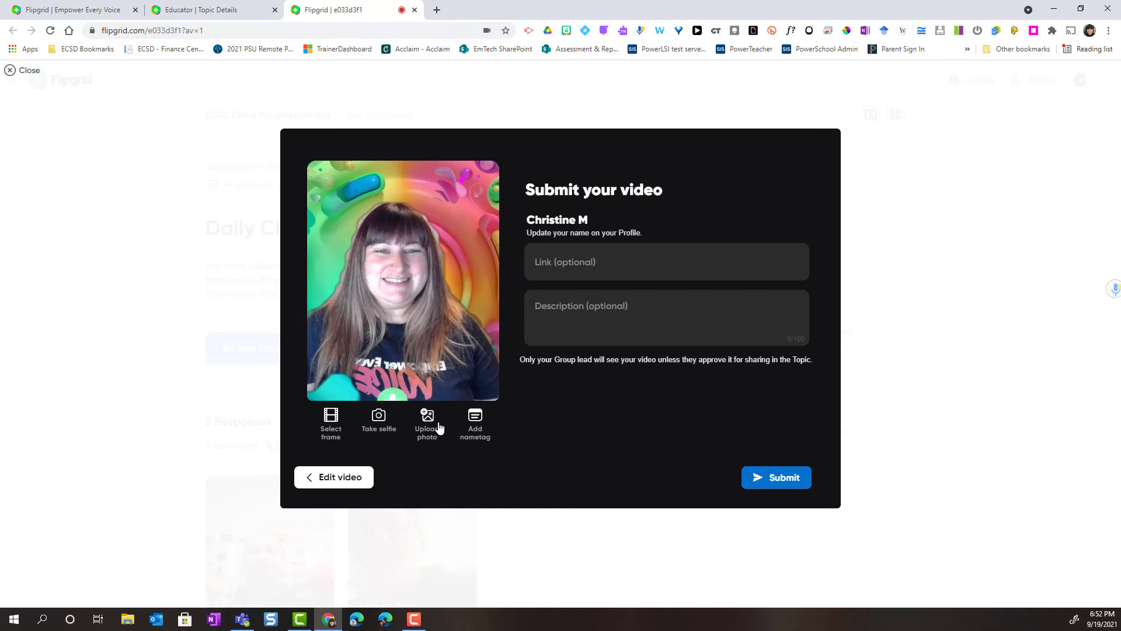
left_click(475, 417)
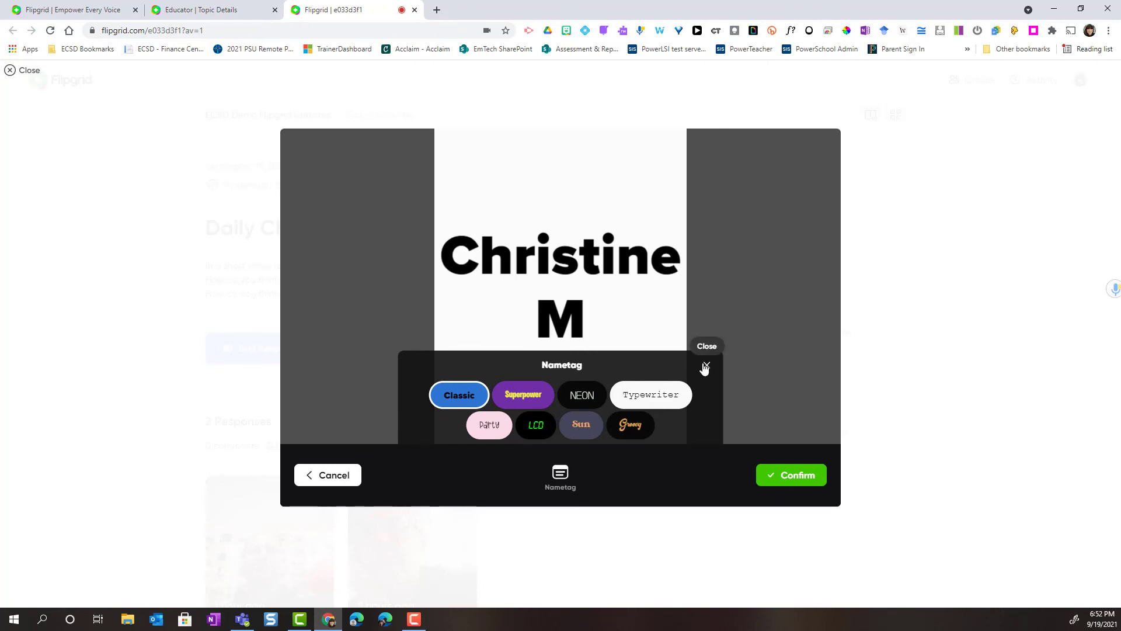
left_click(705, 366)
left_click(338, 475)
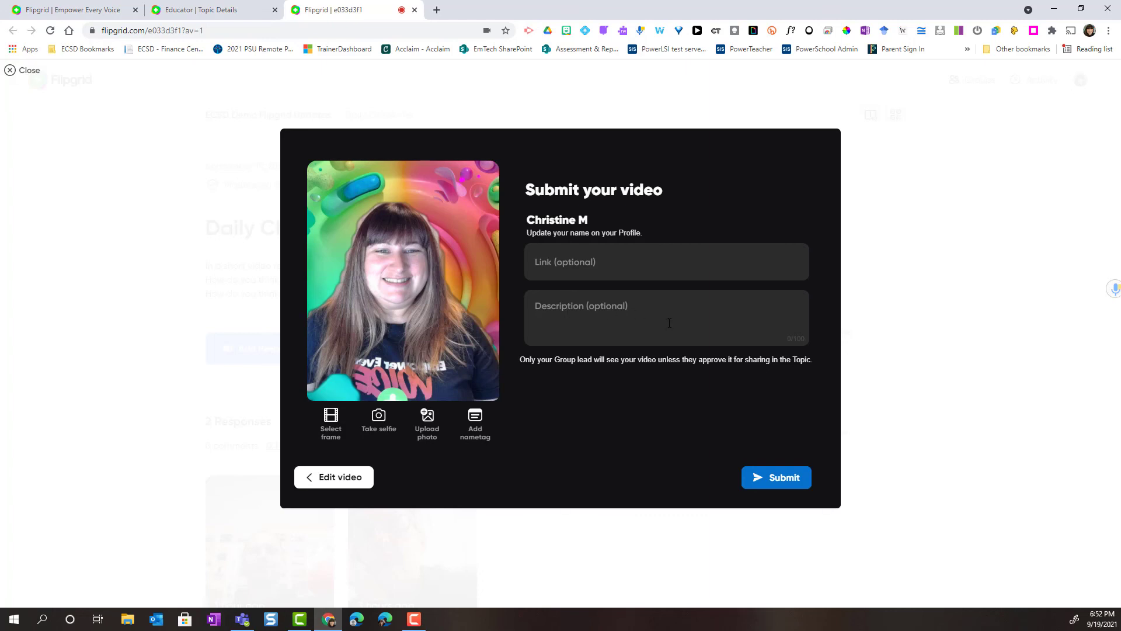
- Submit the video response to Daily Check-ins and confirm it is listed as awaiting Group lead approval
left_click(774, 479)
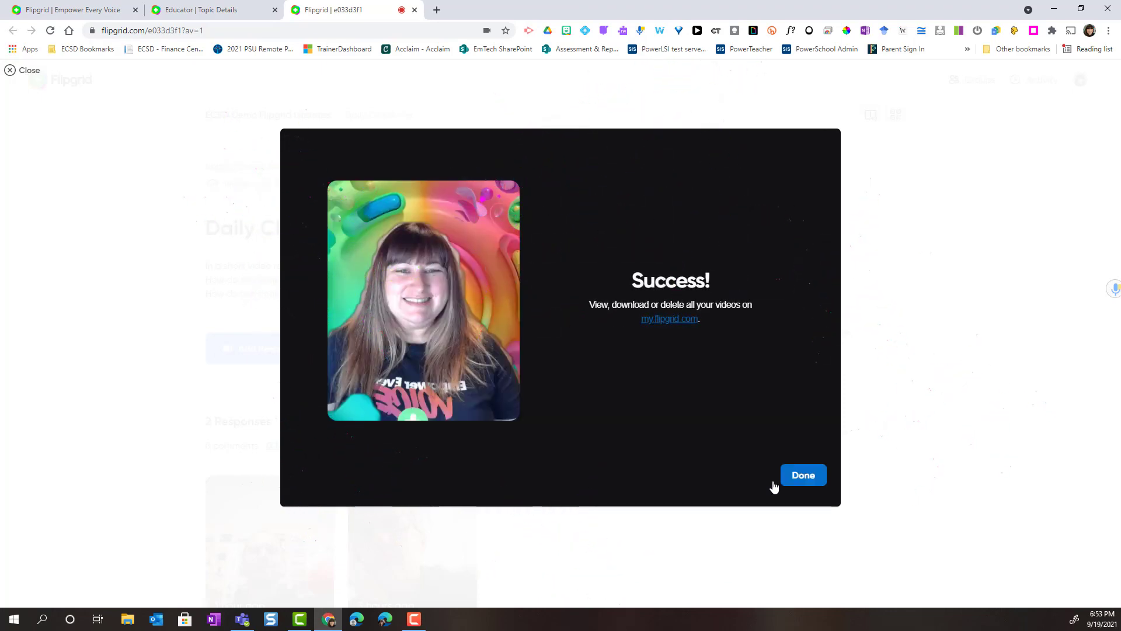
left_click(814, 477)
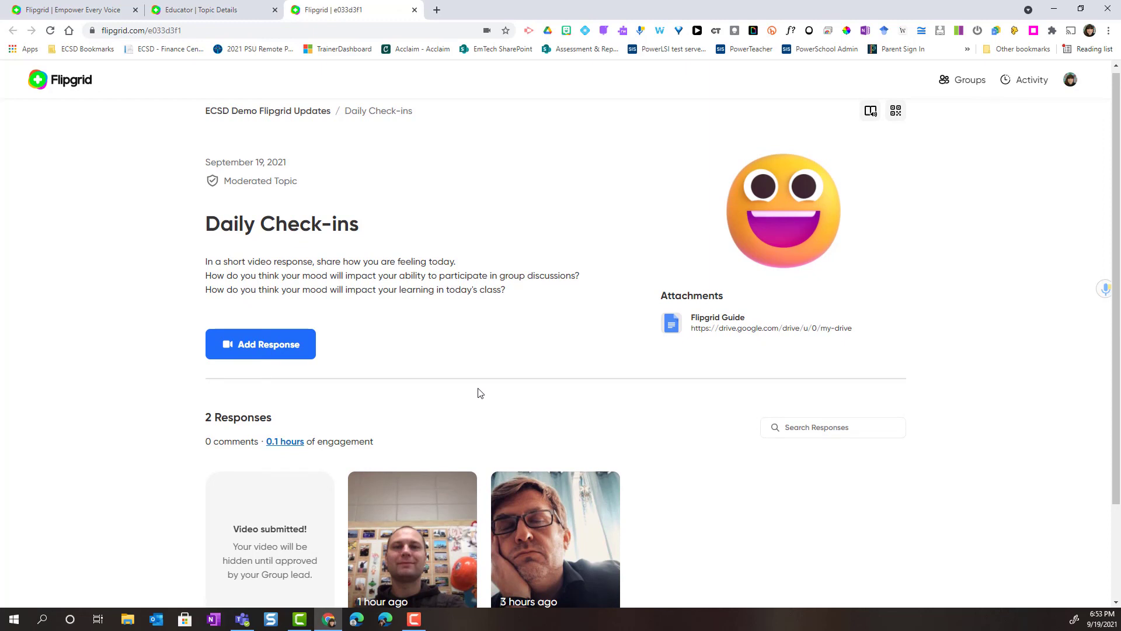
scroll(478, 392, "down", 1)
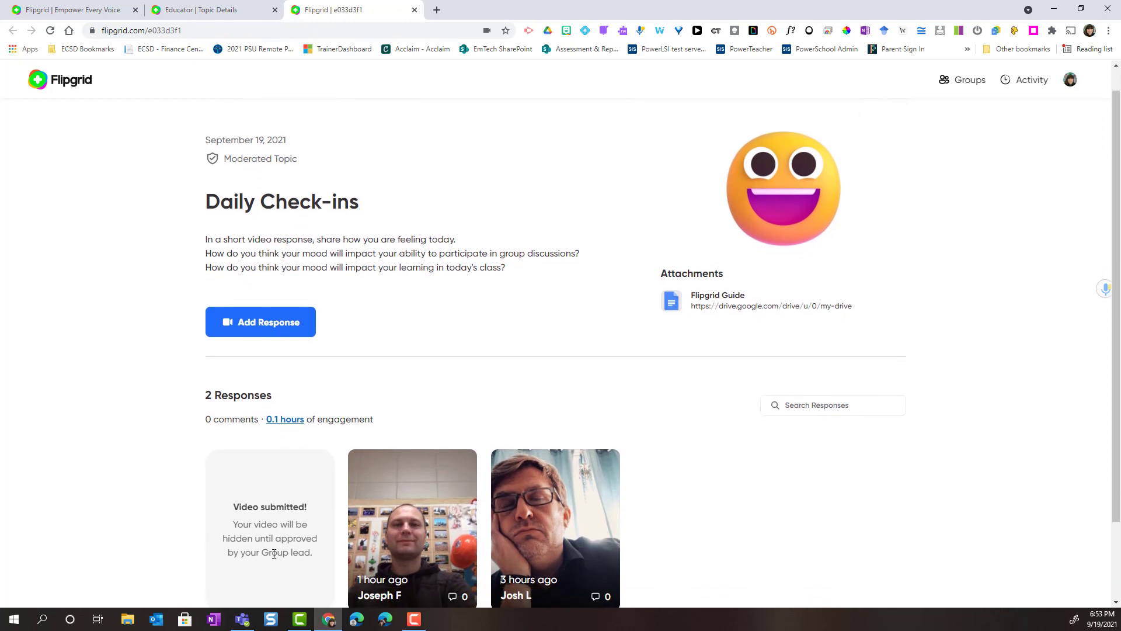